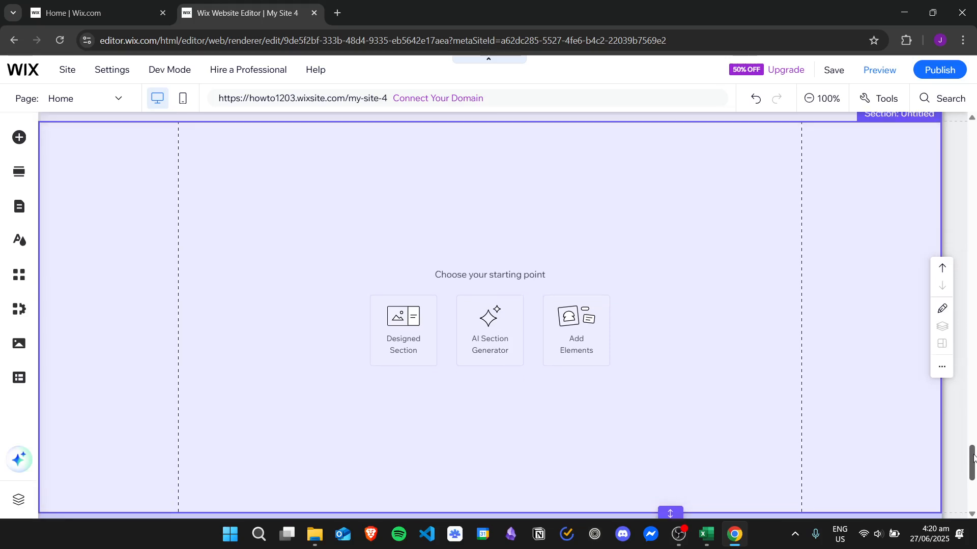
Step: Find the Wix FAQ app in the App Market by searching for "wix faq" and add it to the blank section
{"action": "left_click", "coordinate": [20, 275]}
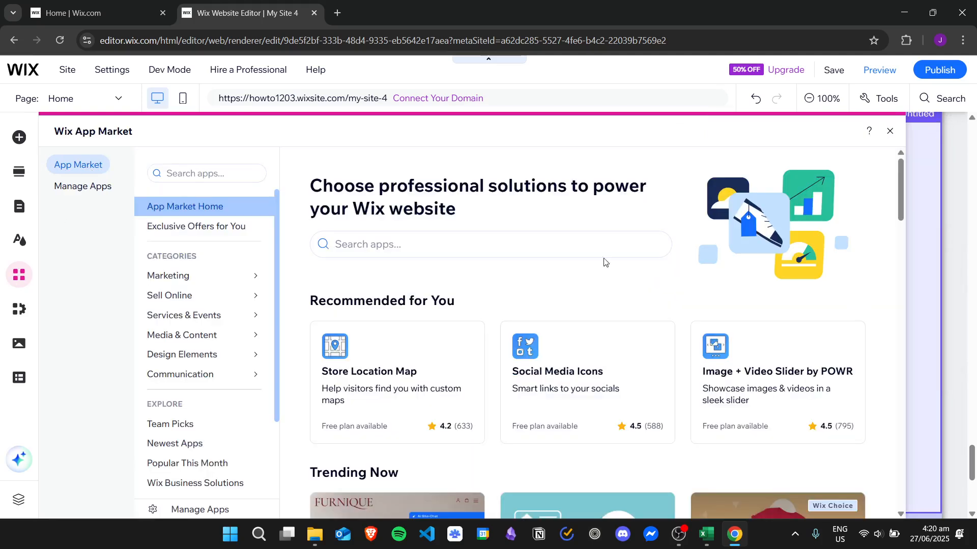
{"action": "left_click", "coordinate": [471, 243]}
{"action": "type", "text": "wix faq"}
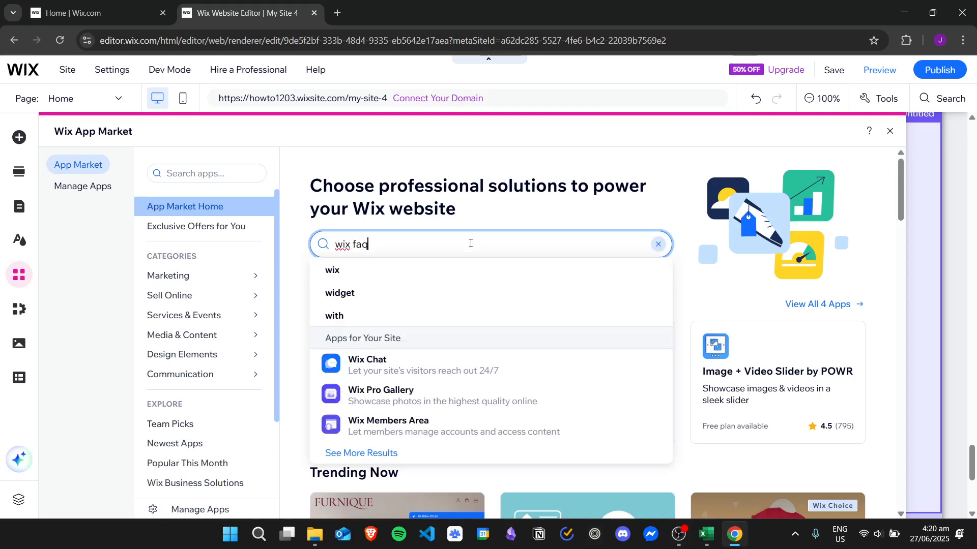
{"action": "key", "text": "Return"}
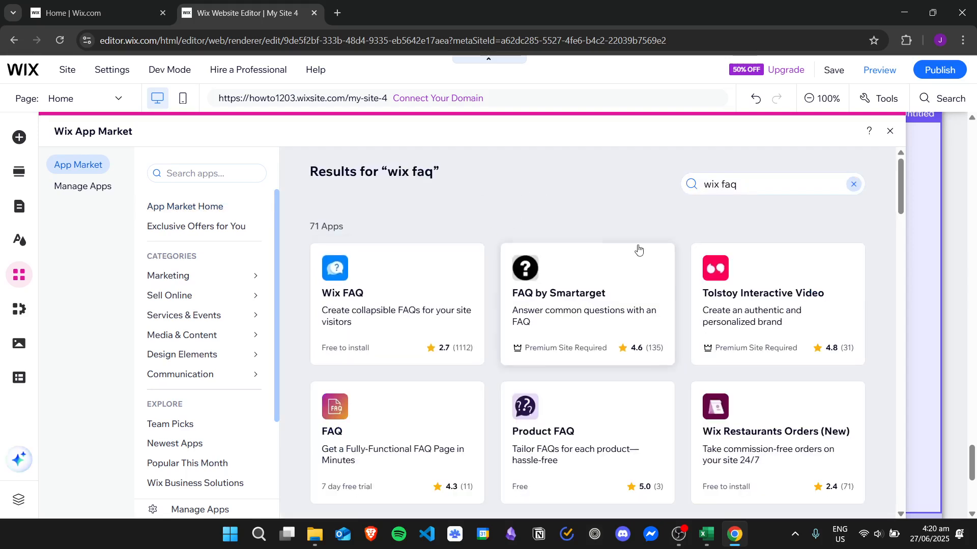
{"action": "left_click", "coordinate": [405, 297]}
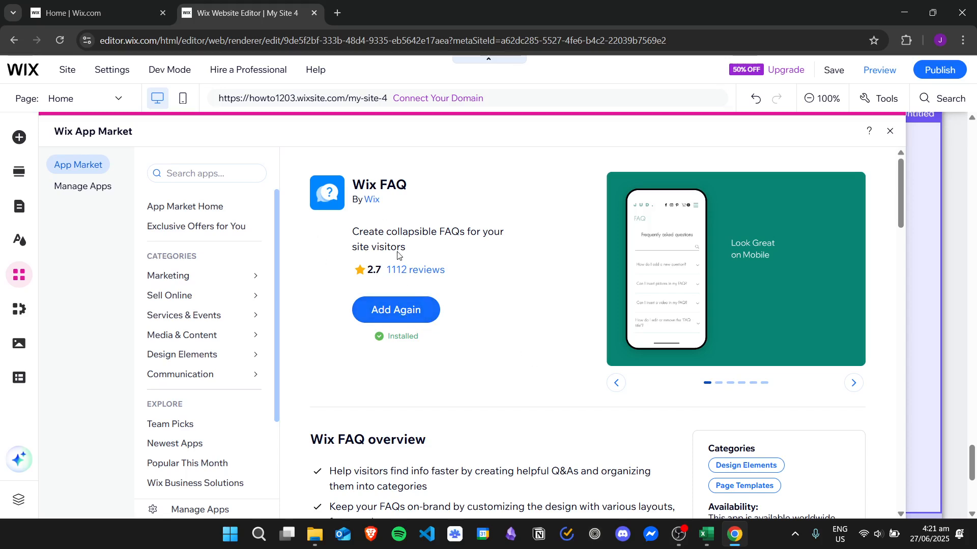
{"action": "left_click", "coordinate": [397, 309]}
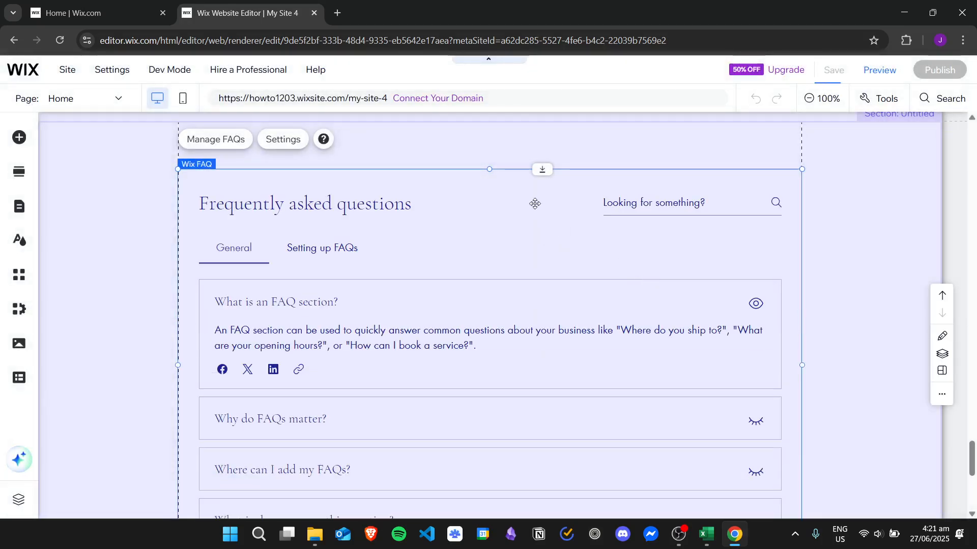
Step: Move the FAQ widget up to its section's top edge and close the gap between its bottom edge and the footer
{"action": "mouse_move", "coordinate": [975, 452]}
{"action": "left_mouse_down"}
{"action": "mouse_move", "coordinate": [974, 475]}
{"action": "mouse_move", "coordinate": [975, 432]}
{"action": "mouse_move", "coordinate": [975, 449]}
{"action": "left_mouse_up"}
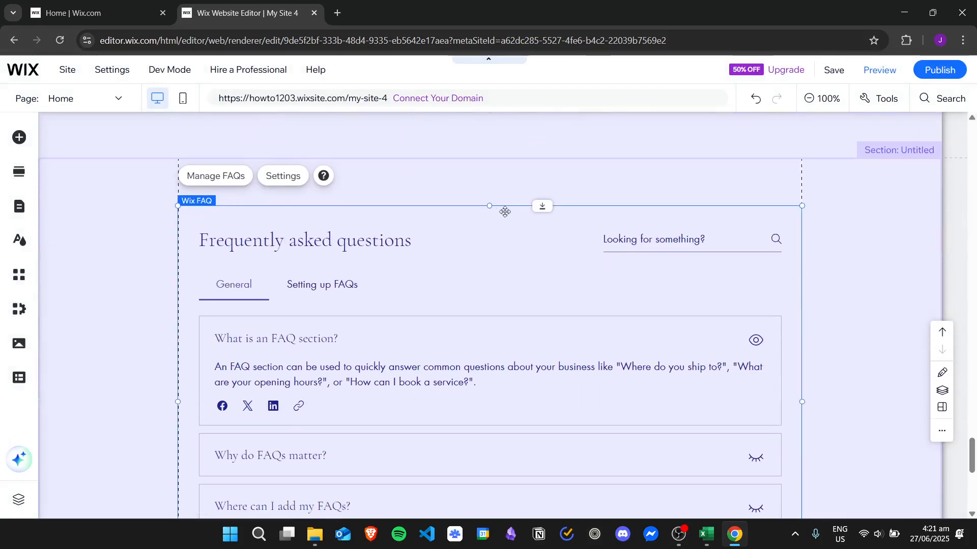
{"action": "left_click_drag", "start_coordinate": [490, 205], "coordinate": [491, 158]}
{"action": "scroll", "coordinate": [493, 305], "scroll_direction": "down", "scroll_amount": 4}
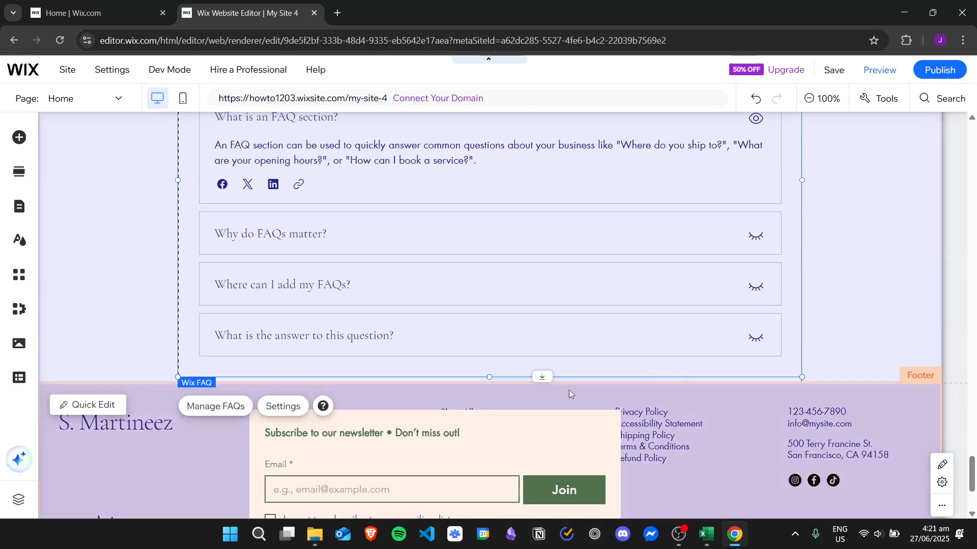
{"action": "left_click_drag", "start_coordinate": [492, 378], "coordinate": [493, 382]}
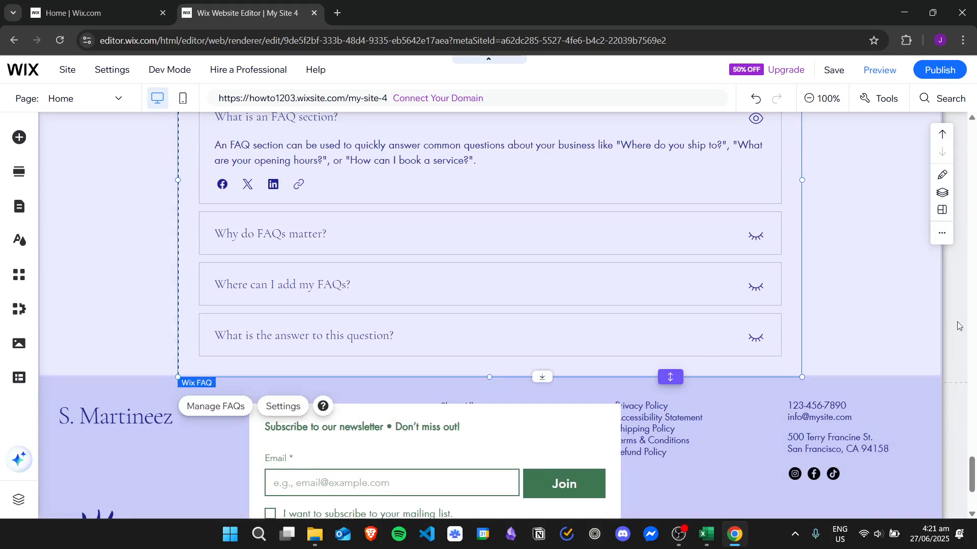
{"action": "scroll", "coordinate": [973, 460], "scroll_direction": "up", "scroll_amount": 2}
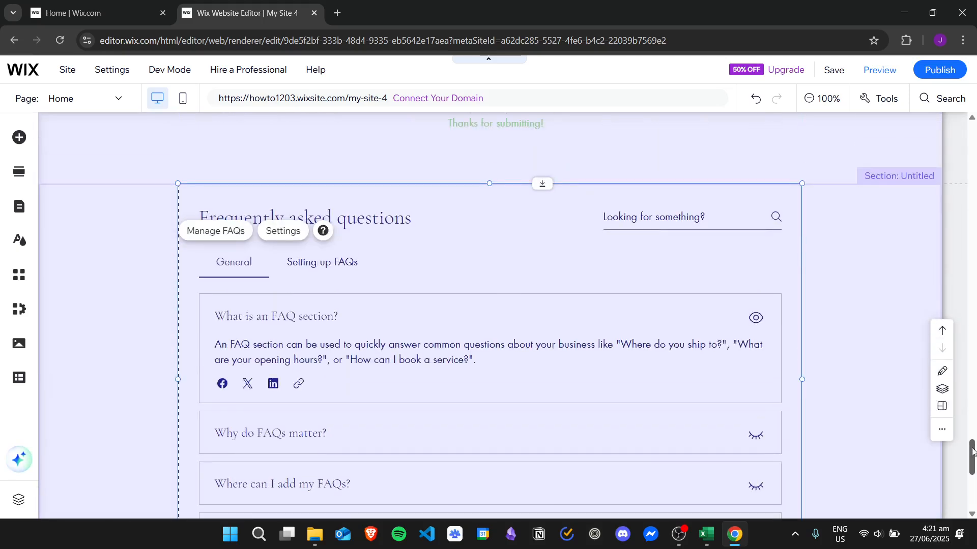
{"action": "scroll", "coordinate": [969, 450], "scroll_direction": "up", "scroll_amount": 1}
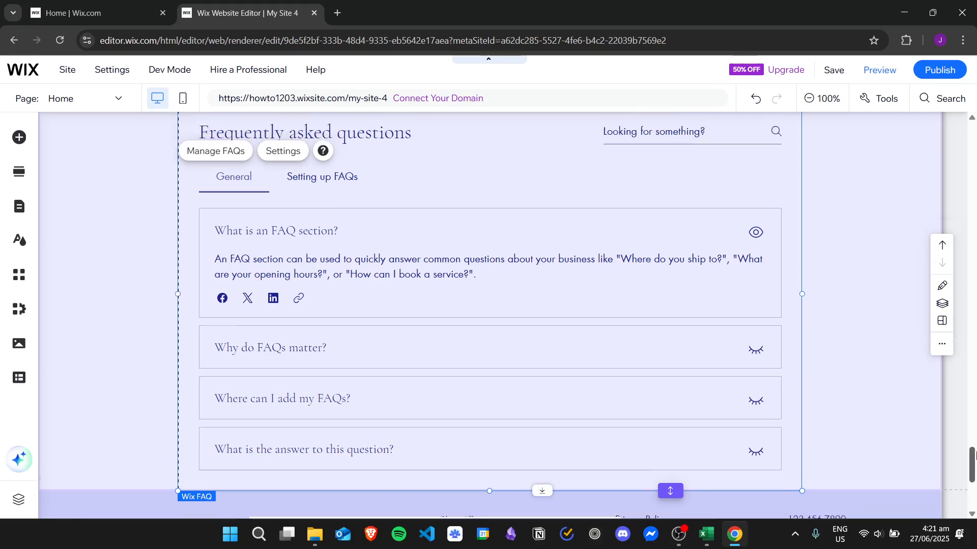
Step: Open the FAQ manager and expand the General and Setting up FAQs categories to show their questions
{"action": "left_click", "coordinate": [221, 147]}
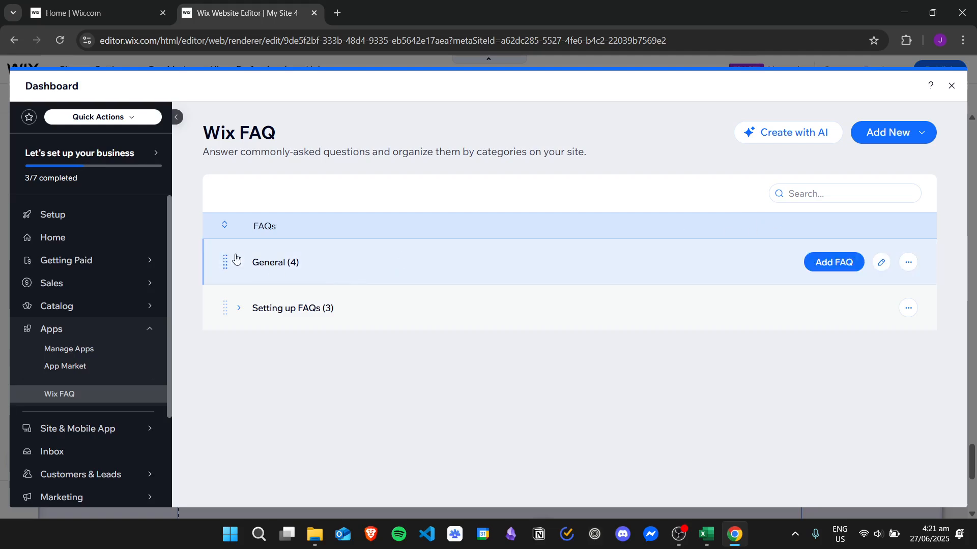
{"action": "left_click", "coordinate": [796, 268]}
{"action": "scroll", "coordinate": [547, 346], "scroll_direction": "down", "scroll_amount": 1}
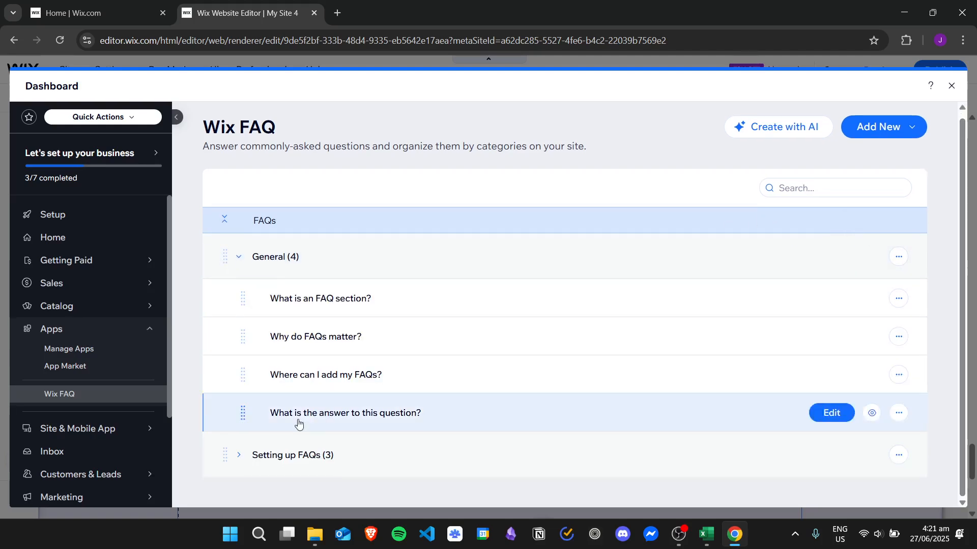
{"action": "left_click", "coordinate": [239, 456]}
{"action": "scroll", "coordinate": [899, 316], "scroll_direction": "down", "scroll_amount": 2}
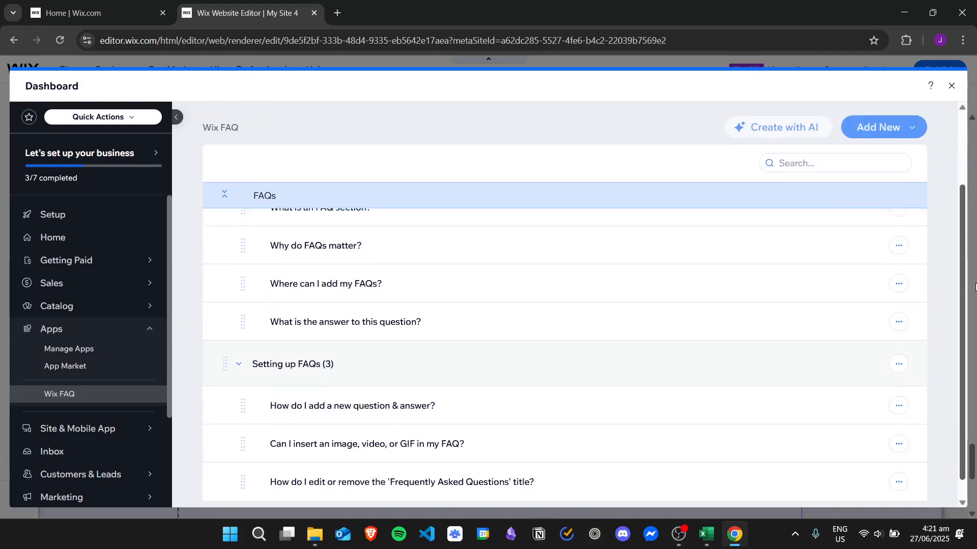
{"action": "scroll", "coordinate": [927, 225], "scroll_direction": "up", "scroll_amount": 3}
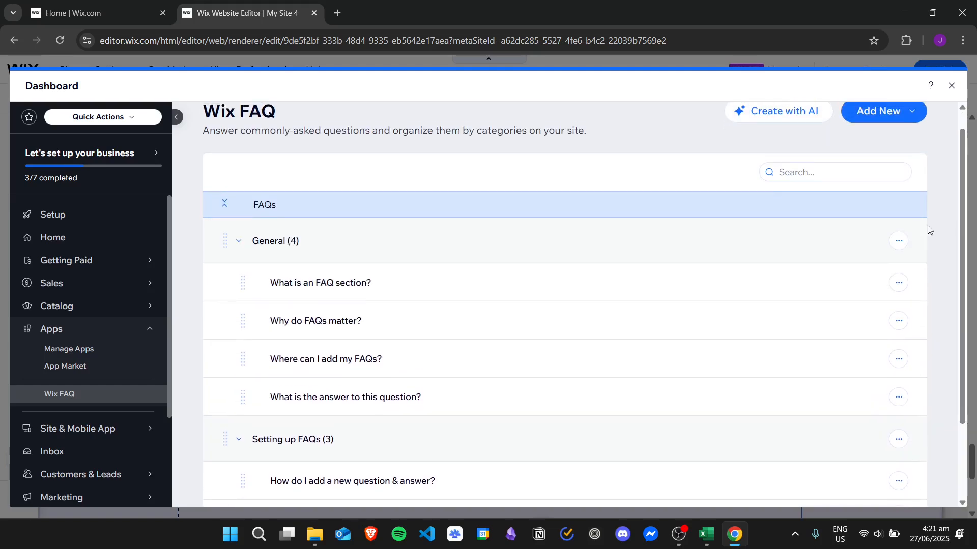
Step: Delete the questions "Why do FAQs matter?" and "Where can I add my FAQs?" from the General category
{"action": "left_click", "coordinate": [898, 321]}
{"action": "left_click", "coordinate": [820, 363]}
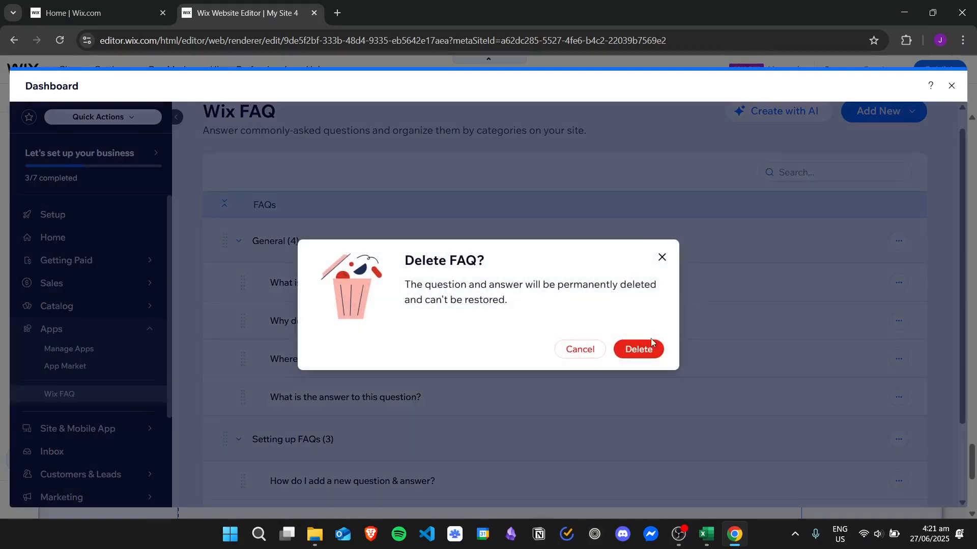
{"action": "left_click", "coordinate": [636, 349]}
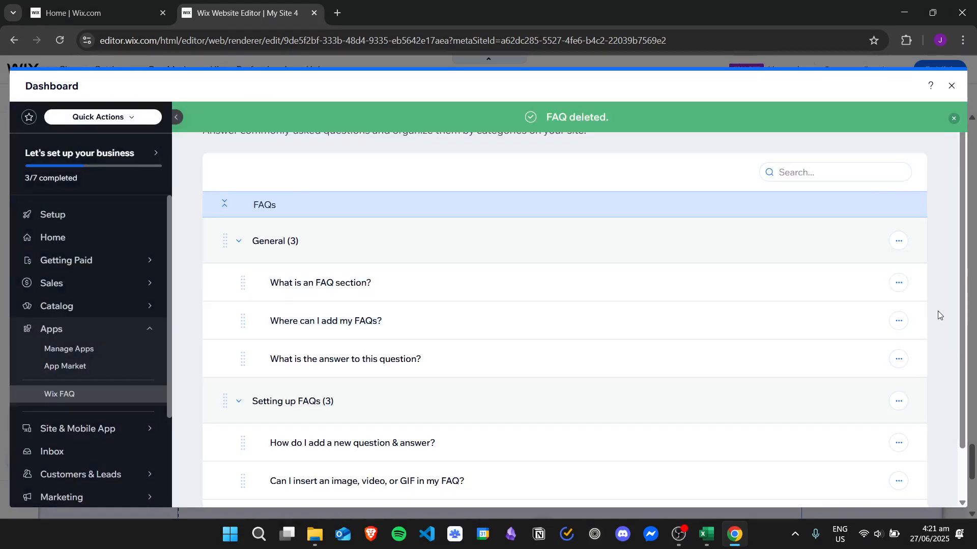
{"action": "left_click", "coordinate": [898, 321]}
{"action": "left_click", "coordinate": [809, 363]}
{"action": "left_click", "coordinate": [639, 348]}
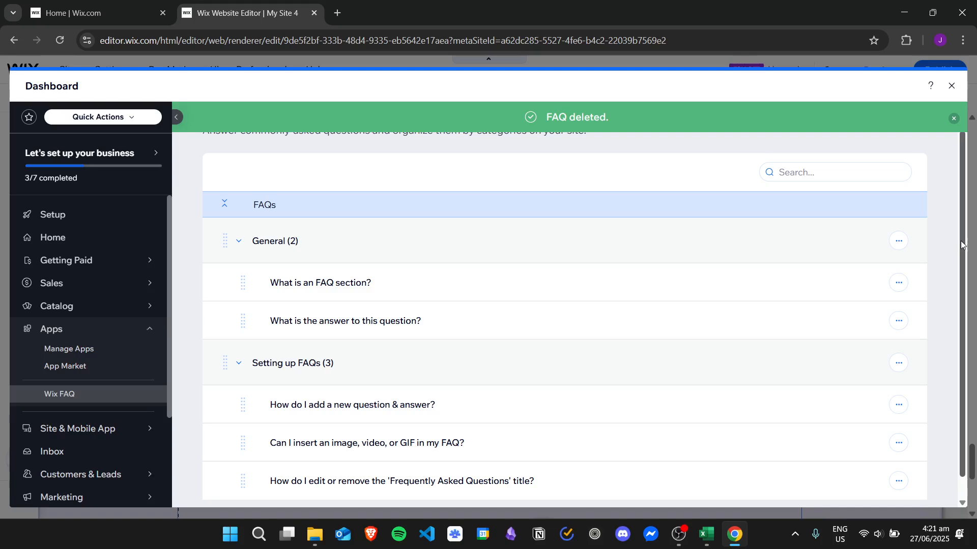
Step: Start a new FAQ in the General category with the question "What is the correct answer for this question?"
{"action": "scroll", "coordinate": [966, 259], "scroll_direction": "down", "scroll_amount": 1}
{"action": "scroll", "coordinate": [962, 239], "scroll_direction": "up", "scroll_amount": 2}
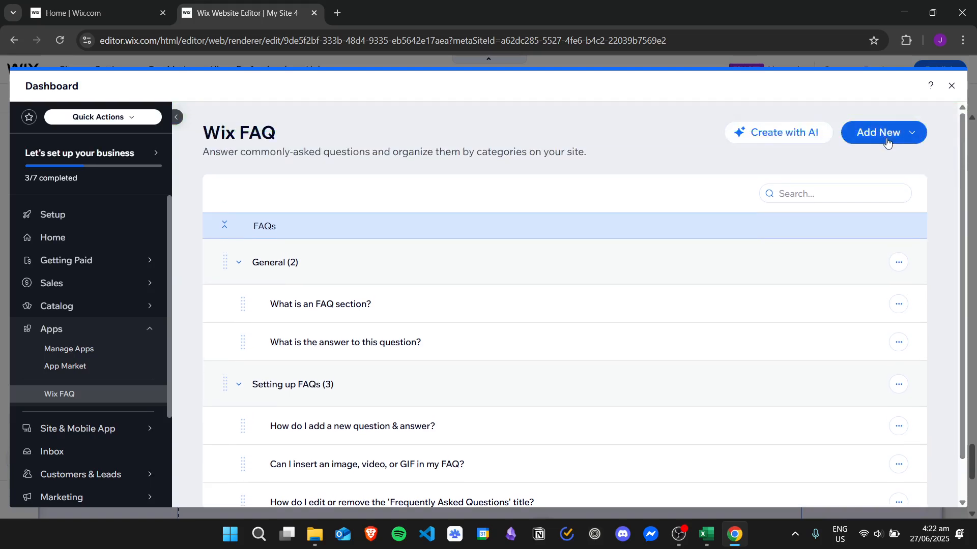
{"action": "left_click", "coordinate": [881, 133]}
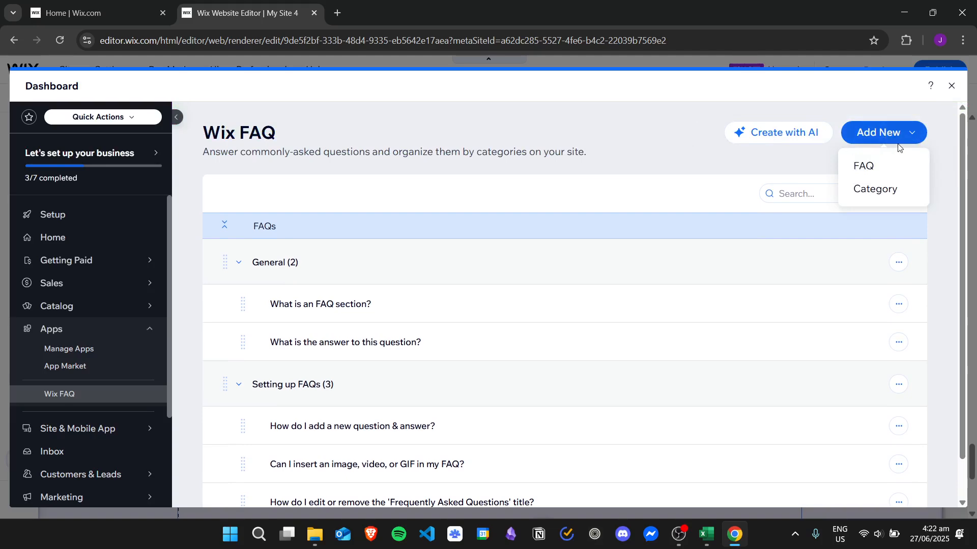
{"action": "left_click", "coordinate": [896, 174]}
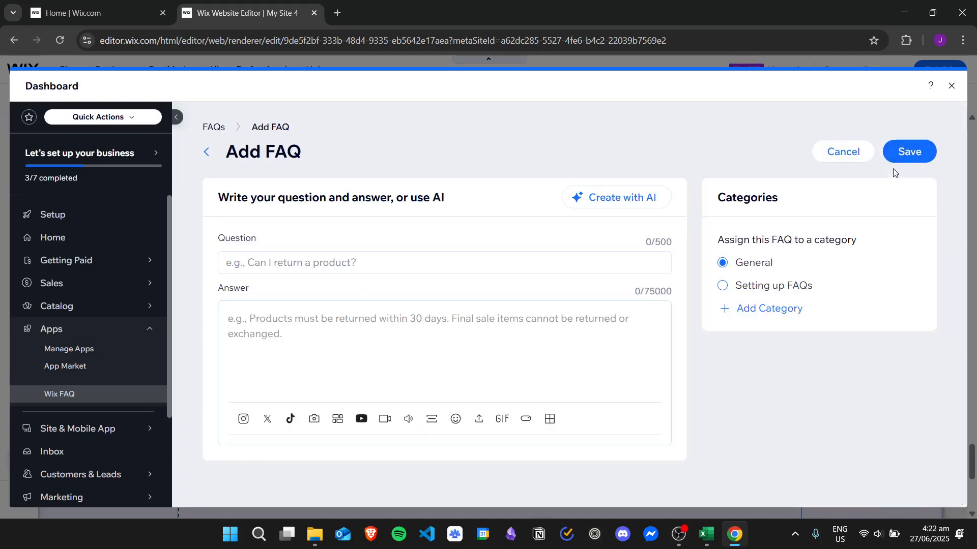
{"action": "left_click", "coordinate": [309, 270]}
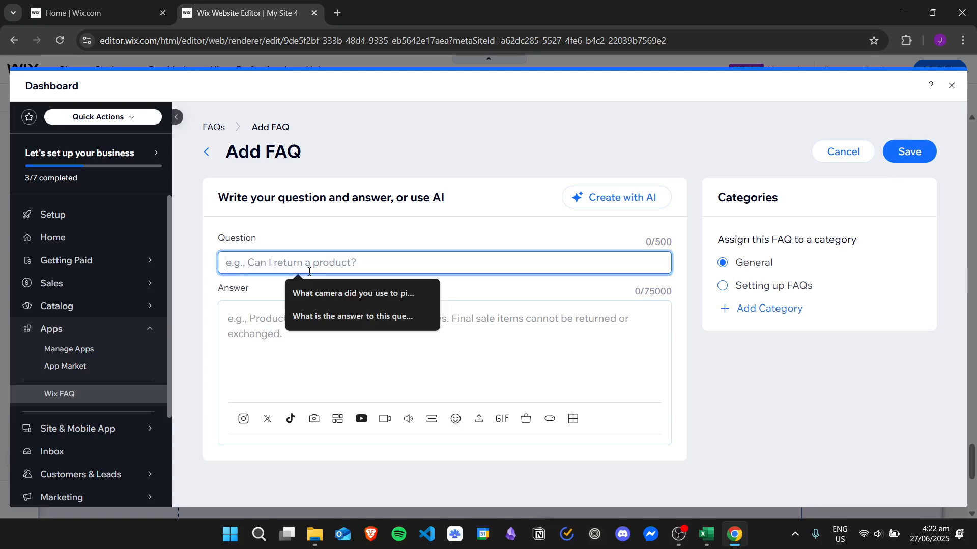
{"action": "type", "text": "T"}
{"action": "key", "text": "BackSpace"}
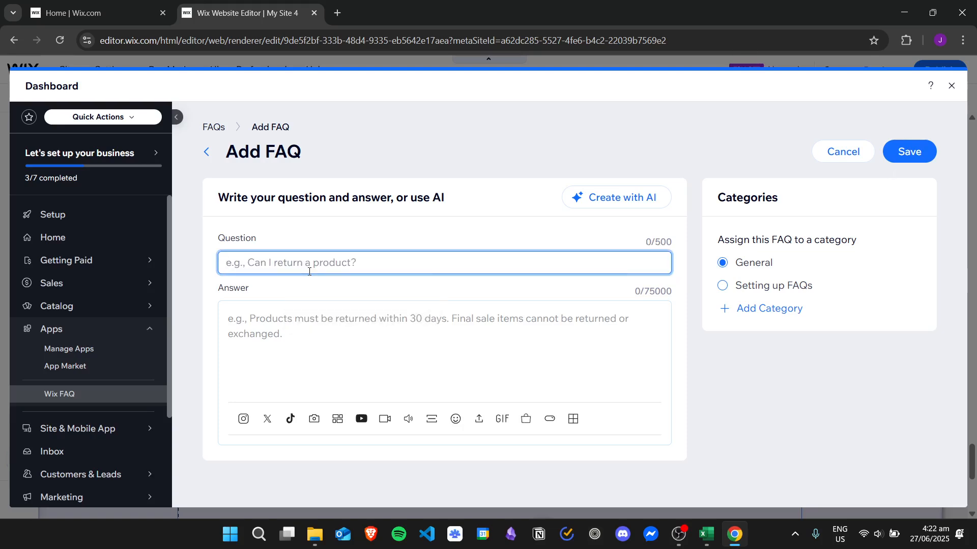
{"action": "type", "text": "What is th"}
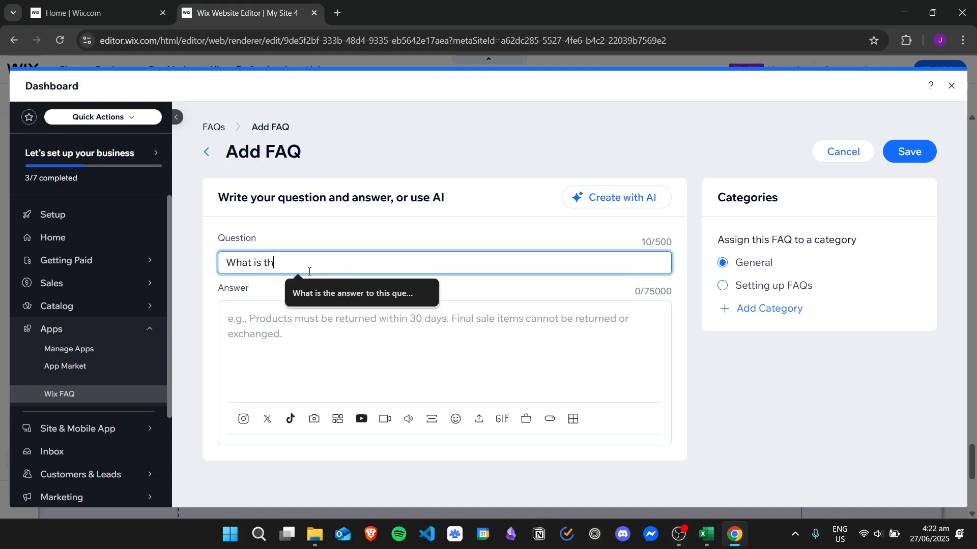
{"action": "type", "text": "e correct an"}
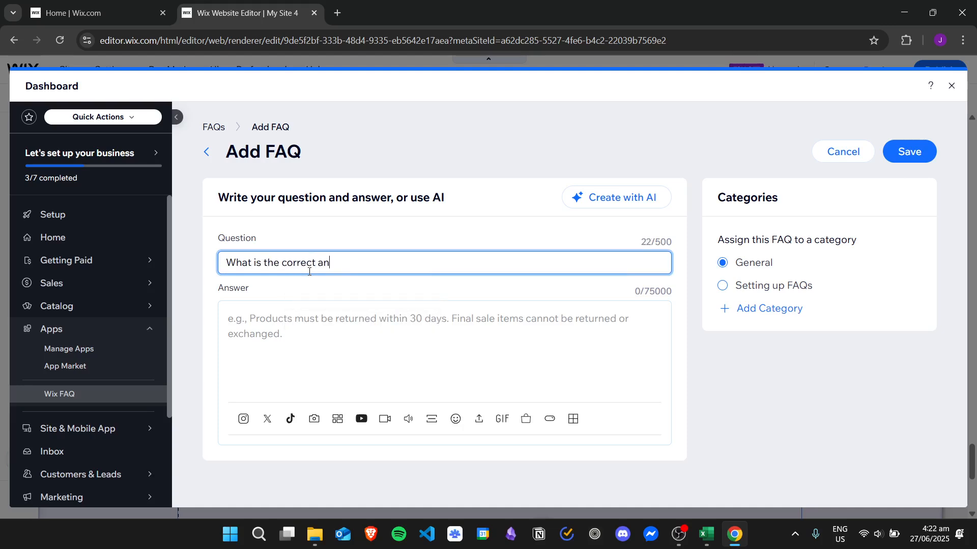
{"action": "type", "text": "ser"}
{"action": "key", "text": "BackSpace"}
{"action": "key", "text": "BackSpace"}
{"action": "type", "text": "wer for this question"}
{"action": "key", "text": "Tab"}
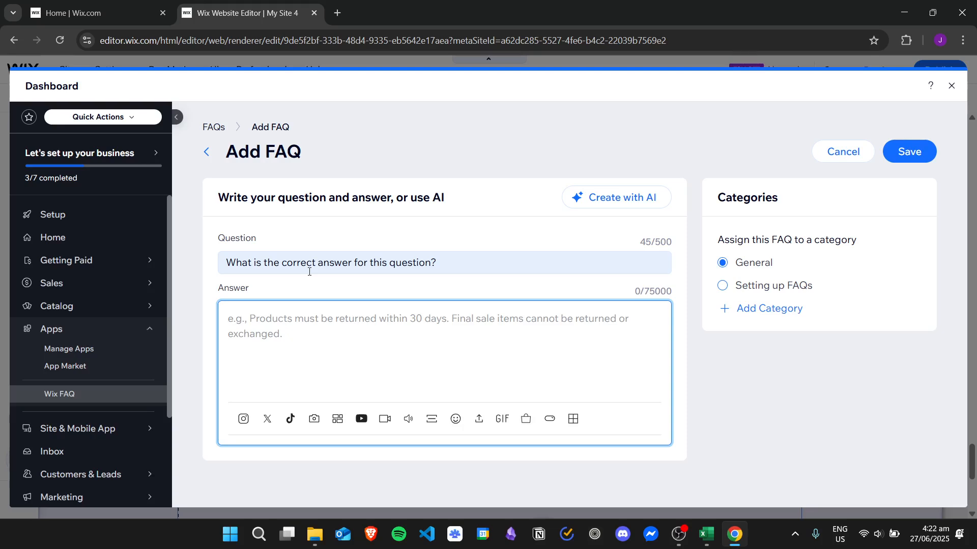
Step: Enter "This is the correct answer." as the new FAQ's answer and save it
{"action": "type", "text": "This is the co"}
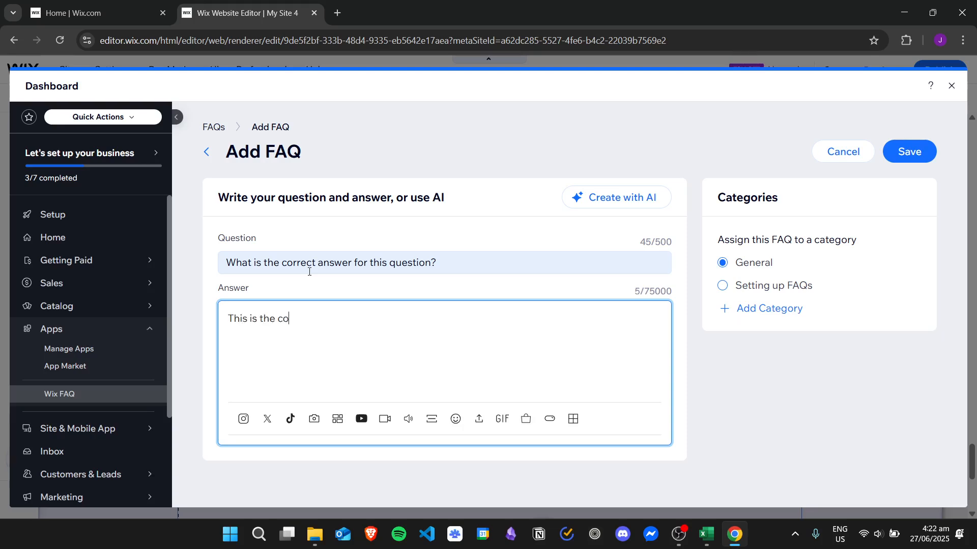
{"action": "type", "text": "rrect ansewr.wer"}
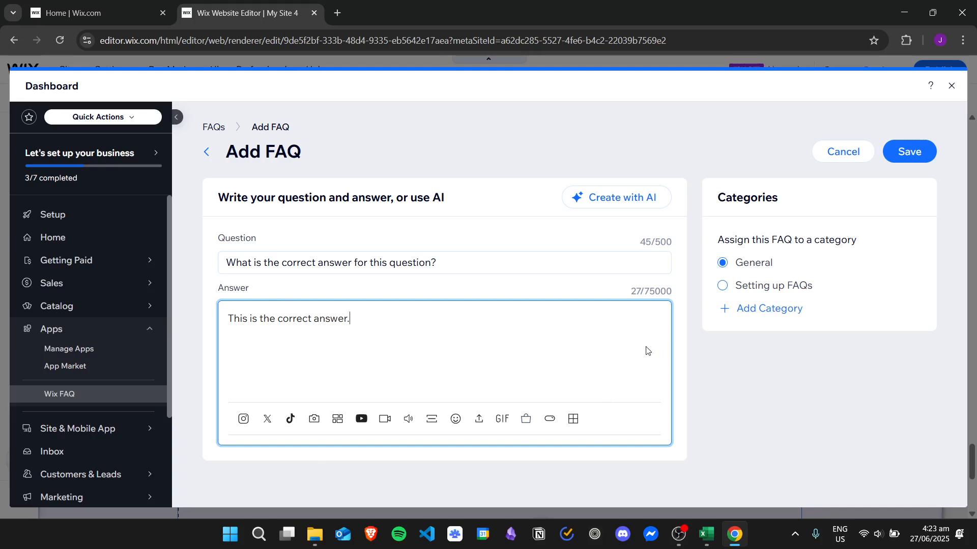
{"action": "left_click", "coordinate": [908, 152]}
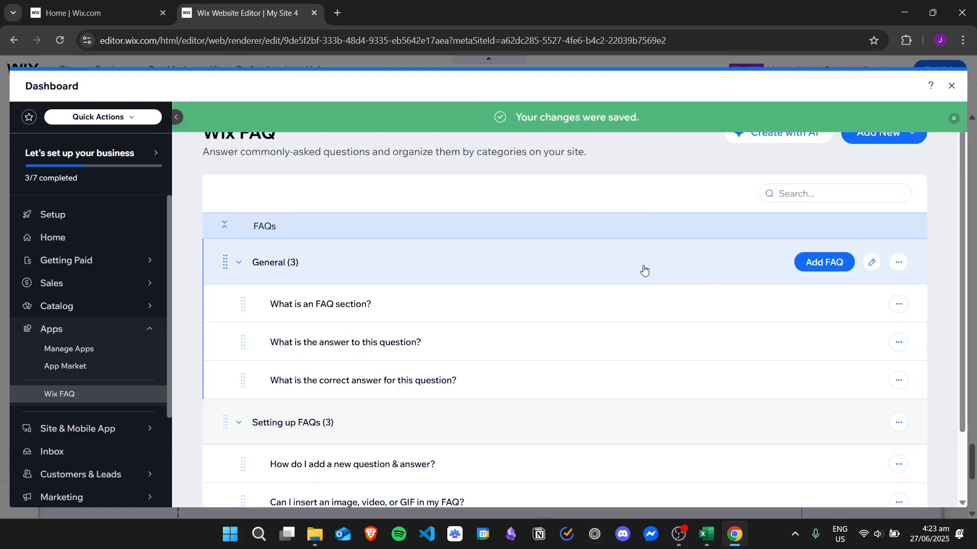
Step: Close the FAQ manager and review the updated question list in the FAQ widget on the page
{"action": "left_click_drag", "start_coordinate": [963, 173], "coordinate": [965, 201]}
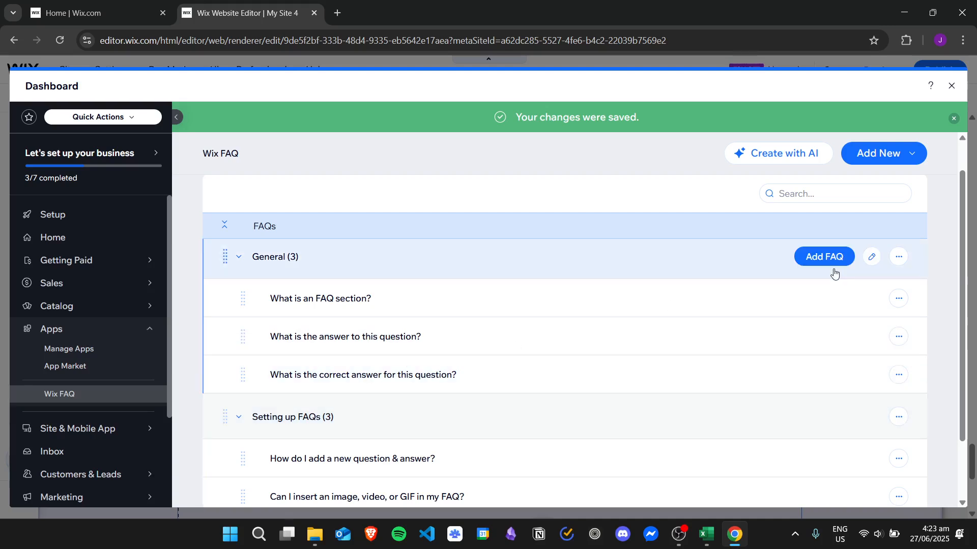
{"action": "left_click_drag", "start_coordinate": [961, 205], "coordinate": [960, 166]}
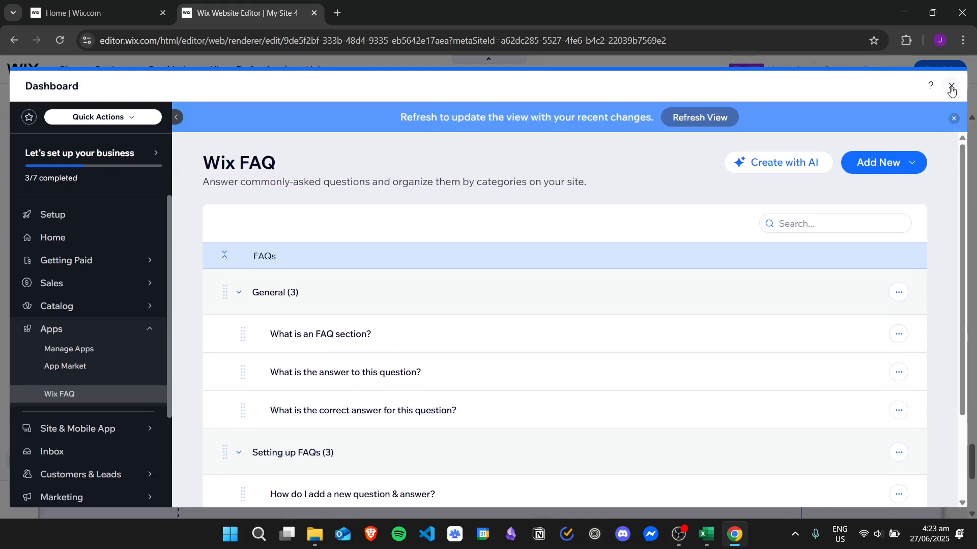
{"action": "left_click", "coordinate": [951, 86]}
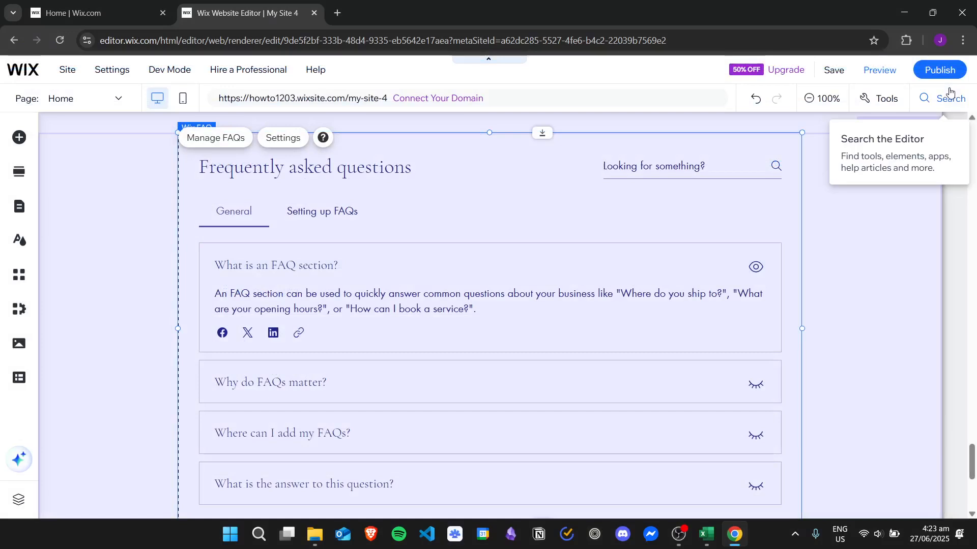
{"action": "left_click_drag", "start_coordinate": [972, 461], "coordinate": [972, 463]}
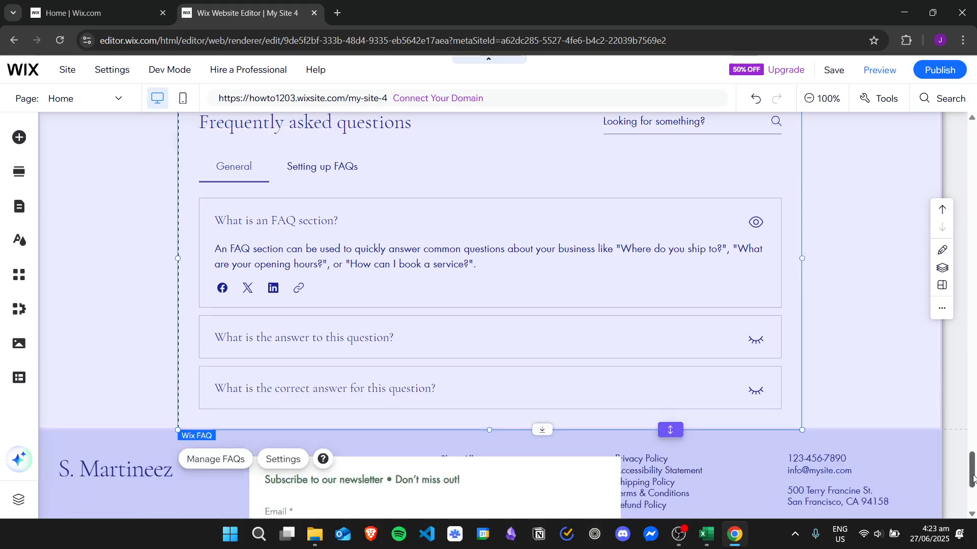
{"action": "left_click_drag", "start_coordinate": [972, 468], "coordinate": [973, 461]}
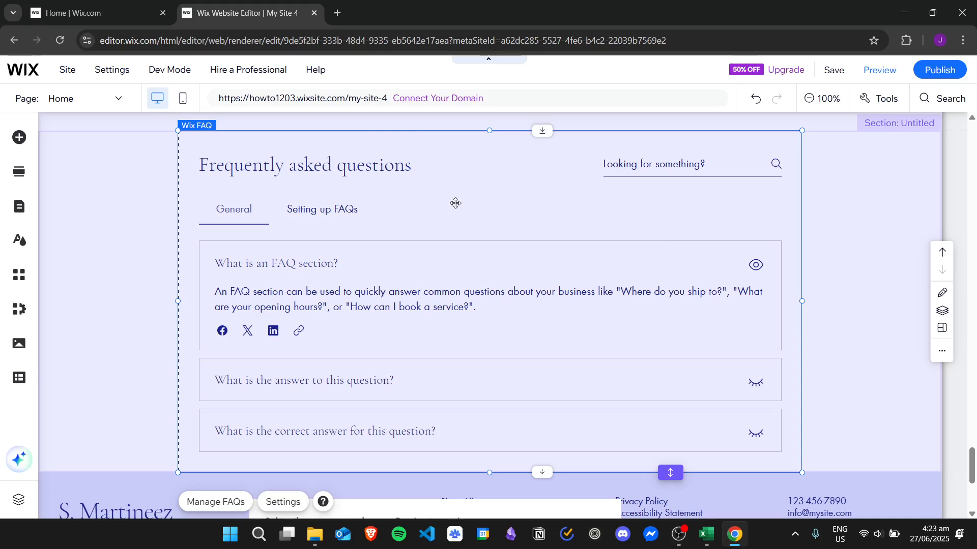
Step: Preview the site and check how the FAQ section looks on the Home page
{"action": "left_click", "coordinate": [882, 71]}
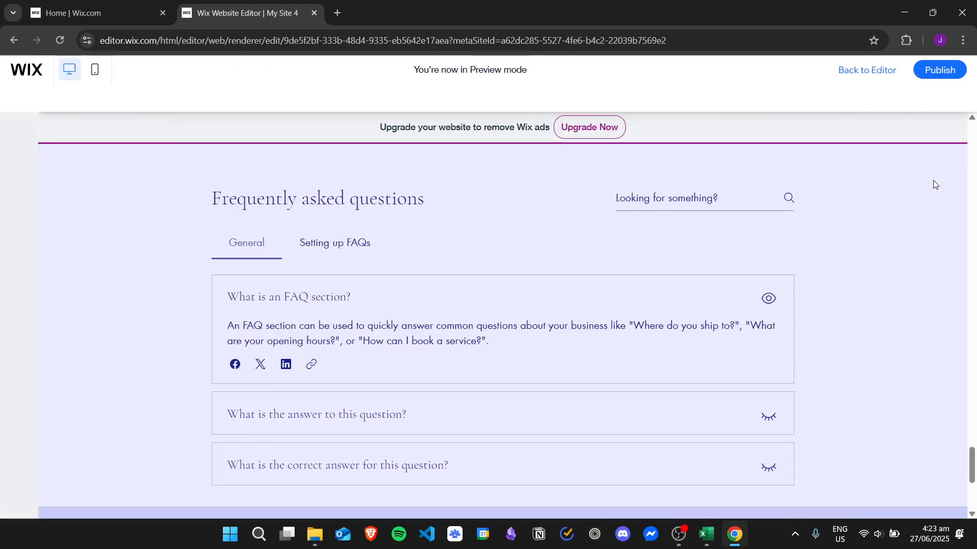
{"action": "scroll", "coordinate": [972, 437], "scroll_direction": "down", "scroll_amount": 1}
{"action": "scroll", "coordinate": [731, 477], "scroll_direction": "up", "scroll_amount": 2}
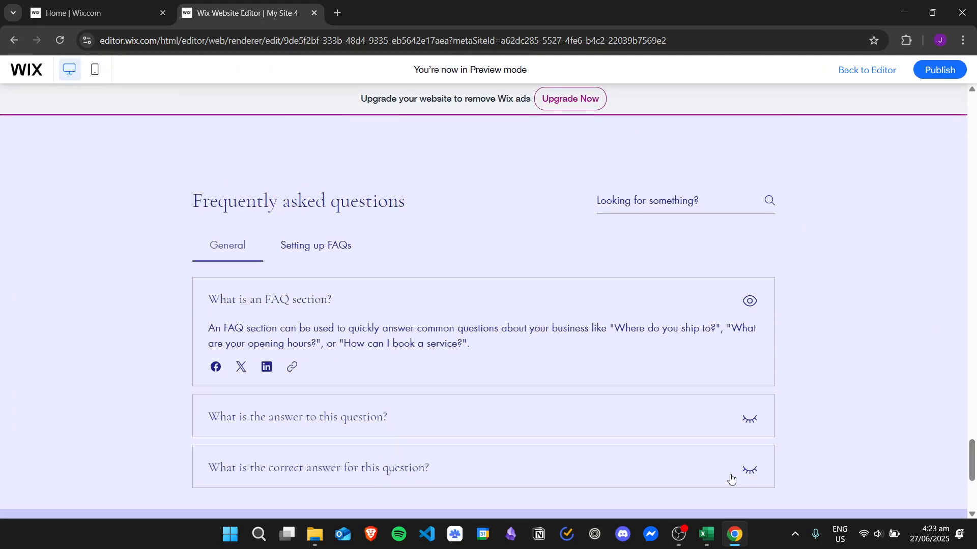
Step: Check in the preview how the General questions expand and view the Setting up FAQs category
{"action": "left_click", "coordinate": [693, 466]}
{"action": "scroll", "coordinate": [974, 455], "scroll_direction": "down", "scroll_amount": 1}
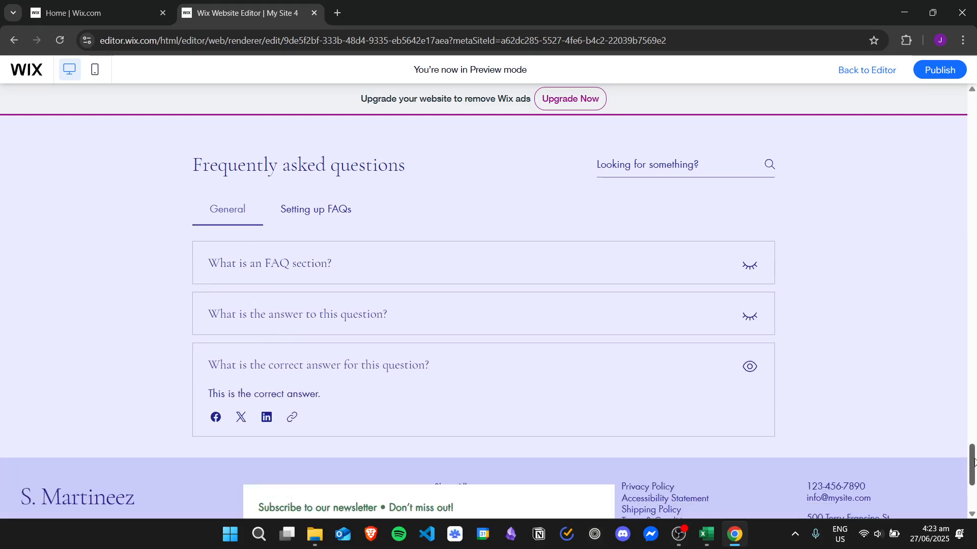
{"action": "left_click", "coordinate": [432, 325]}
{"action": "left_click", "coordinate": [408, 270]}
{"action": "left_click", "coordinate": [435, 381]}
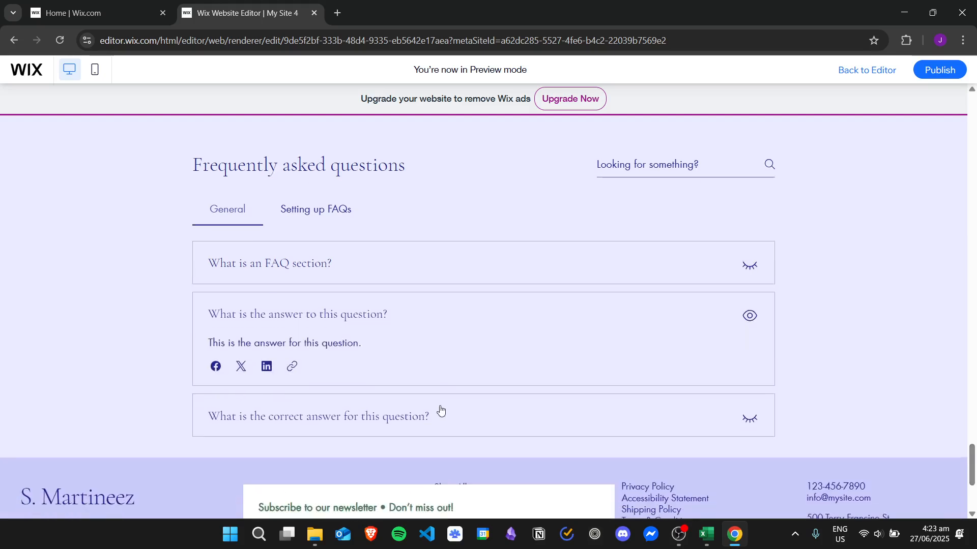
{"action": "left_click", "coordinate": [442, 414]}
{"action": "left_click", "coordinate": [307, 209]}
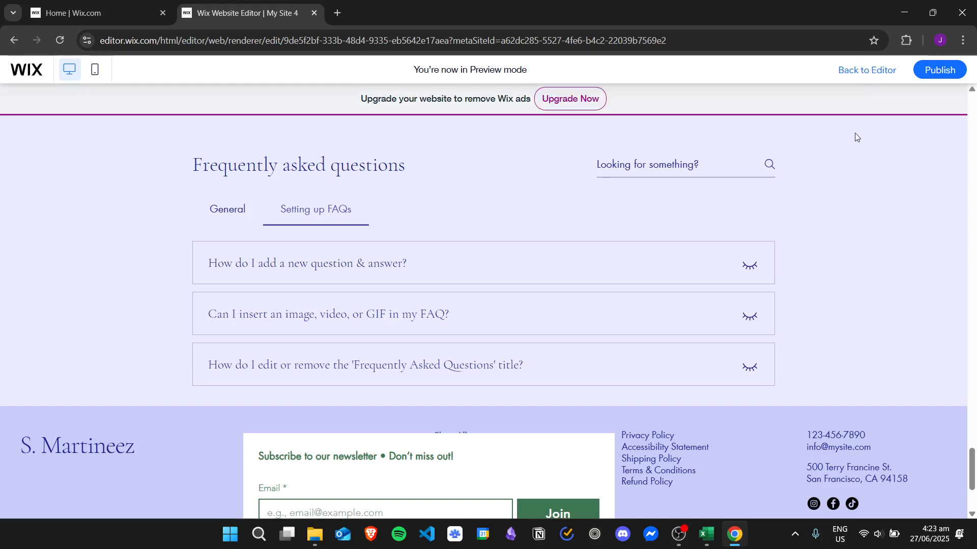
Step: Return to the editor and open the display settings of the Wix FAQ widget
{"action": "left_click", "coordinate": [844, 71]}
{"action": "left_click", "coordinate": [867, 70]}
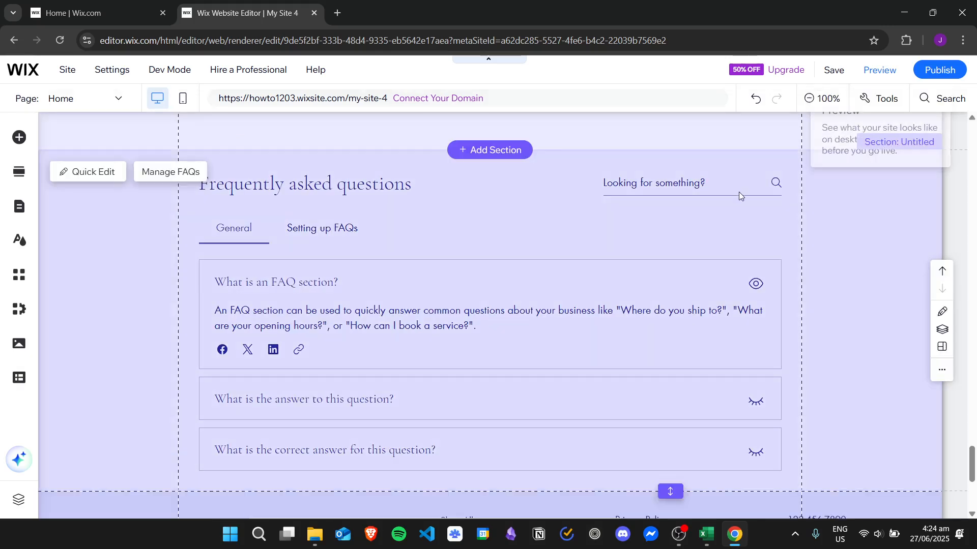
{"action": "left_click", "coordinate": [508, 198]}
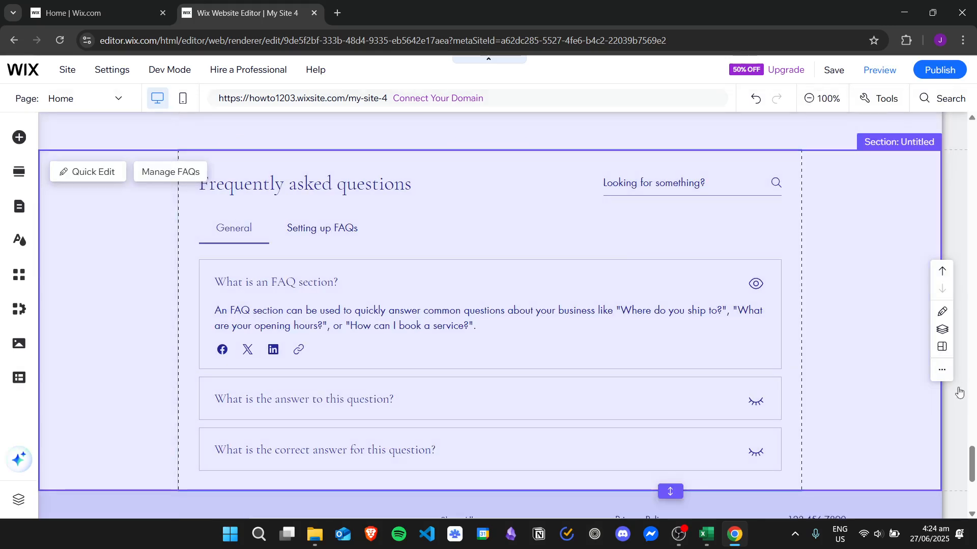
{"action": "left_click_drag", "start_coordinate": [972, 461], "coordinate": [973, 461]}
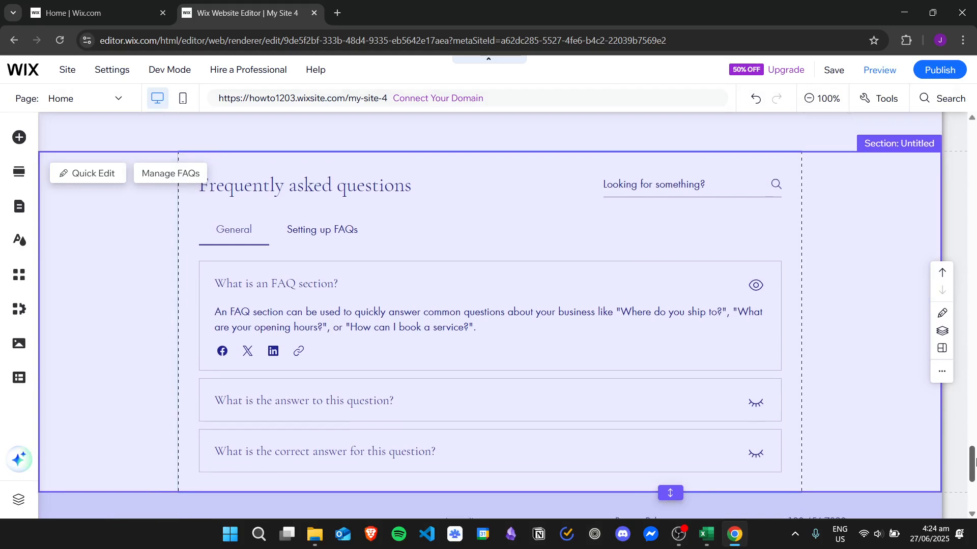
{"action": "left_click", "coordinate": [612, 208]}
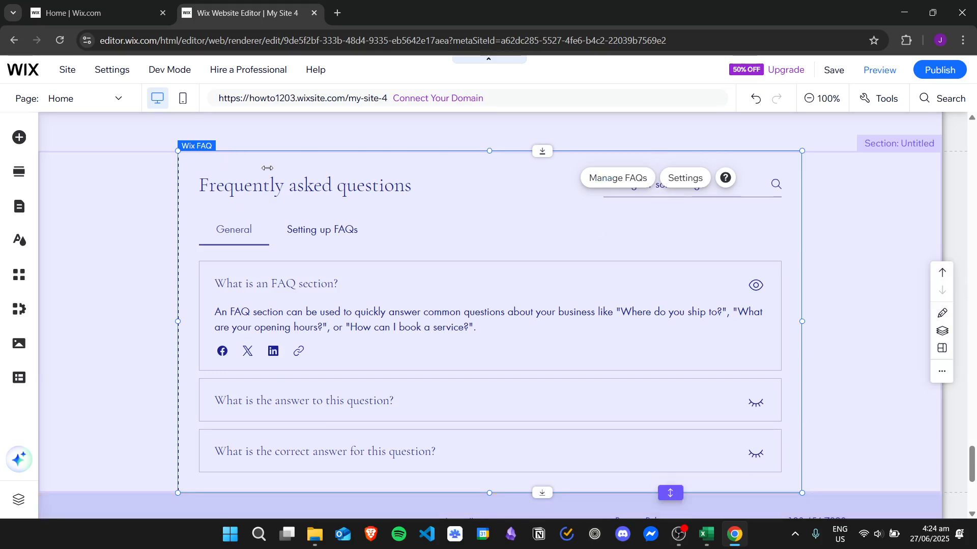
{"action": "left_click", "coordinate": [689, 179]}
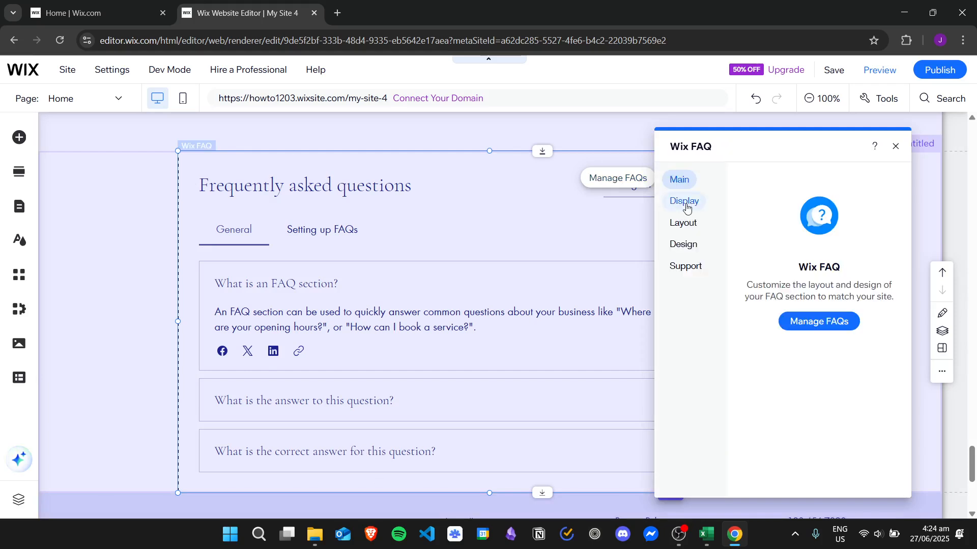
{"action": "left_click", "coordinate": [687, 208]}
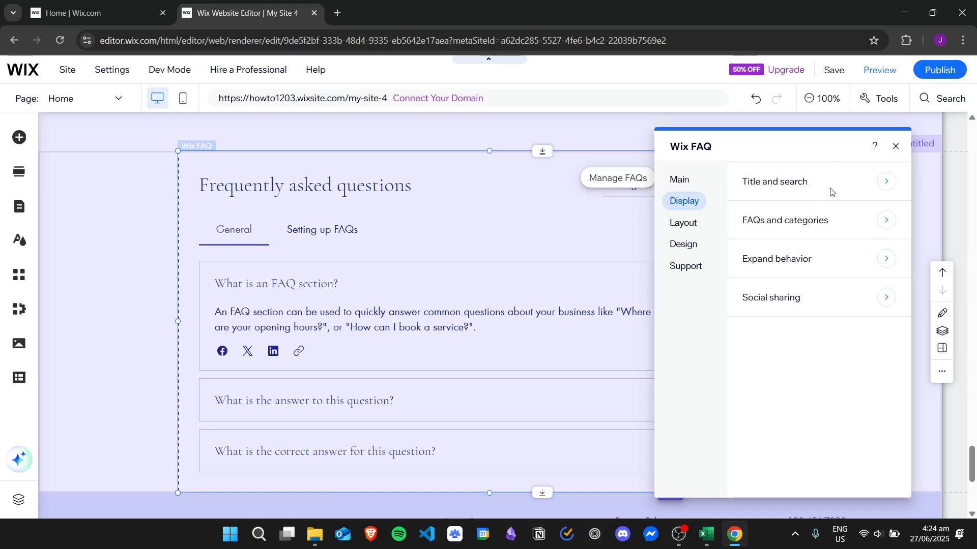
Step: Toggle the FAQ widget's title off and back on, and set the title text to "FAQs"
{"action": "left_click_drag", "start_coordinate": [755, 138], "coordinate": [471, 235]}
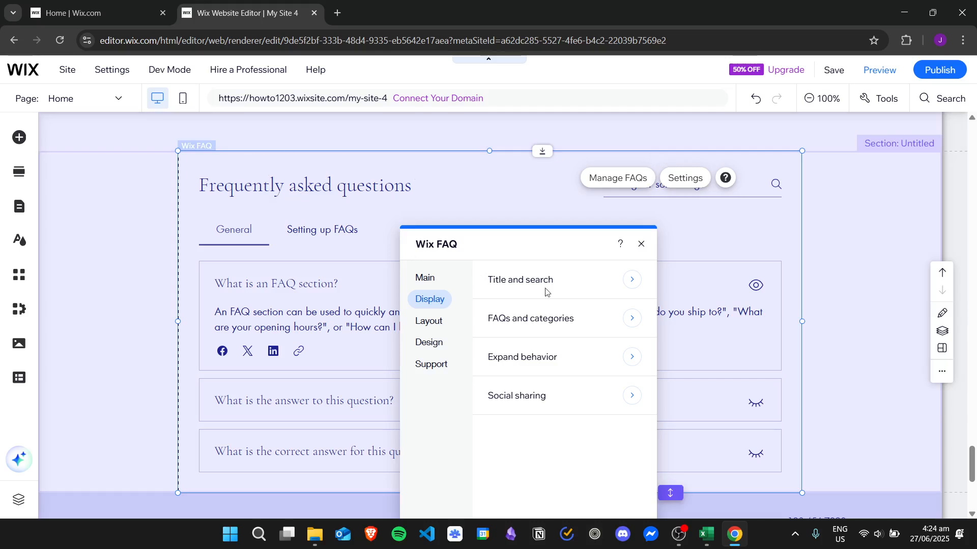
{"action": "left_click_drag", "start_coordinate": [543, 242], "coordinate": [751, 129]}
{"action": "left_click", "coordinate": [627, 212]}
{"action": "left_click", "coordinate": [825, 233]}
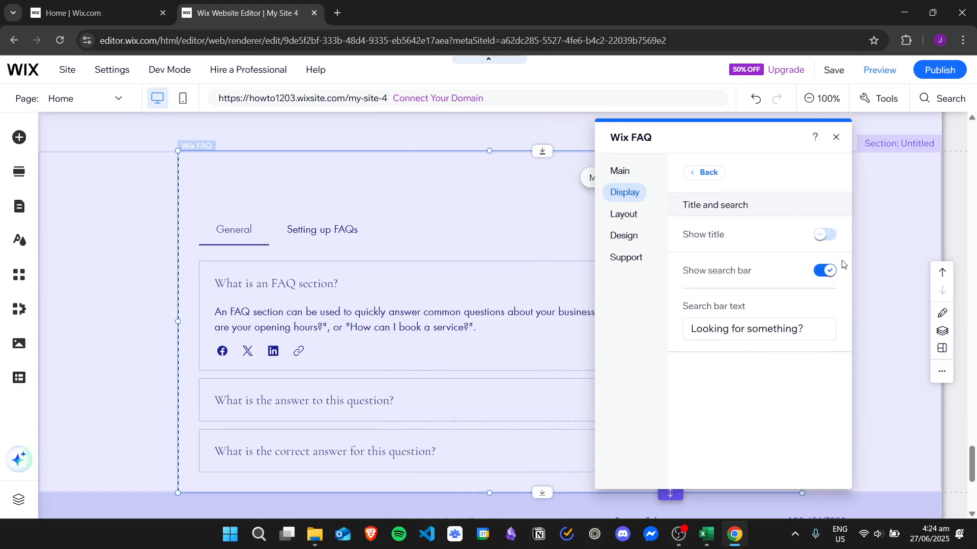
{"action": "left_click", "coordinate": [829, 237]}
{"action": "left_click", "coordinate": [826, 292]}
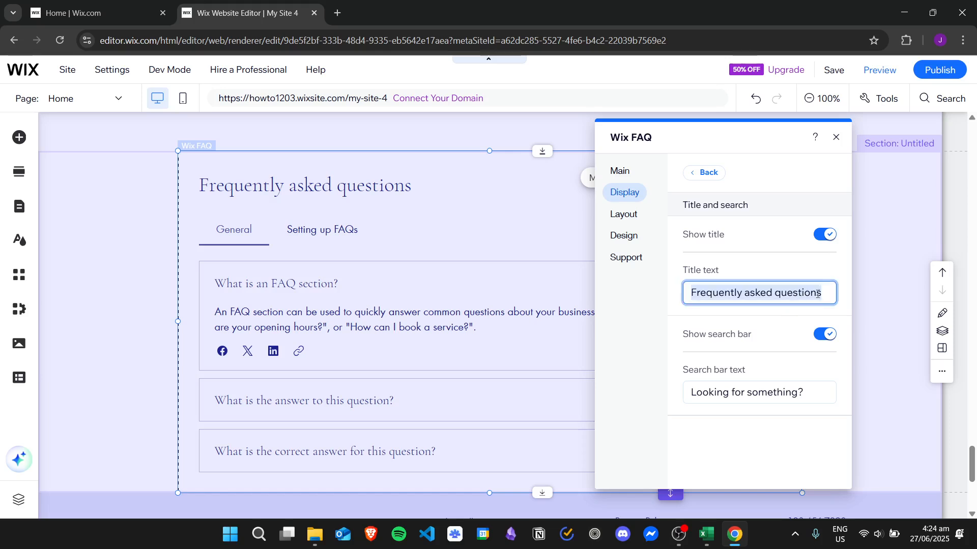
{"action": "triple_click", "coordinate": [825, 292]}
{"action": "type", "text": "FAQs"}
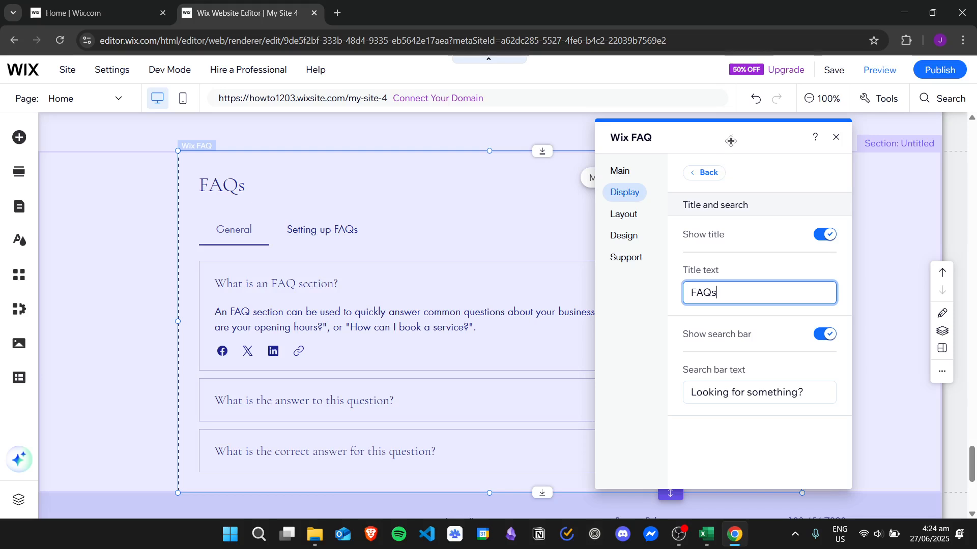
Step: Hide the search bar in the FAQ widget
{"action": "left_click_drag", "start_coordinate": [730, 138], "coordinate": [321, 173]}
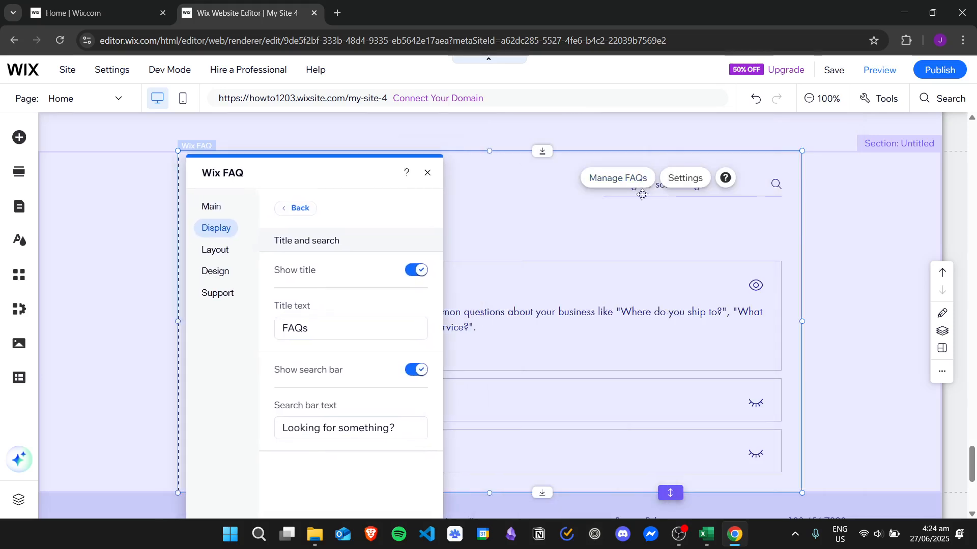
{"action": "left_click", "coordinate": [415, 370]}
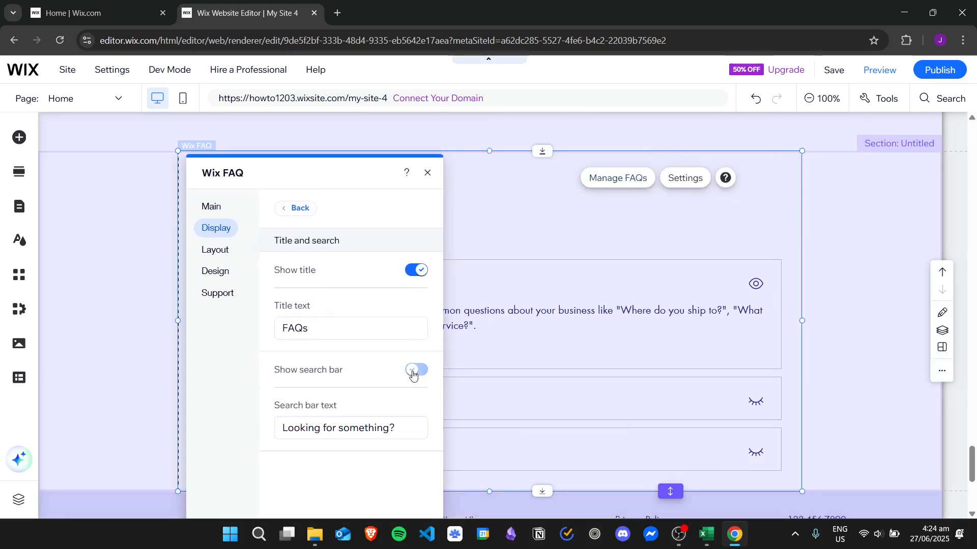
{"action": "left_click_drag", "start_coordinate": [349, 170], "coordinate": [678, 139]}
{"action": "left_click", "coordinate": [502, 336]}
Step: Try the List layout for the FAQ widget and change it to the Numbered layout
{"action": "left_click", "coordinate": [565, 220]}
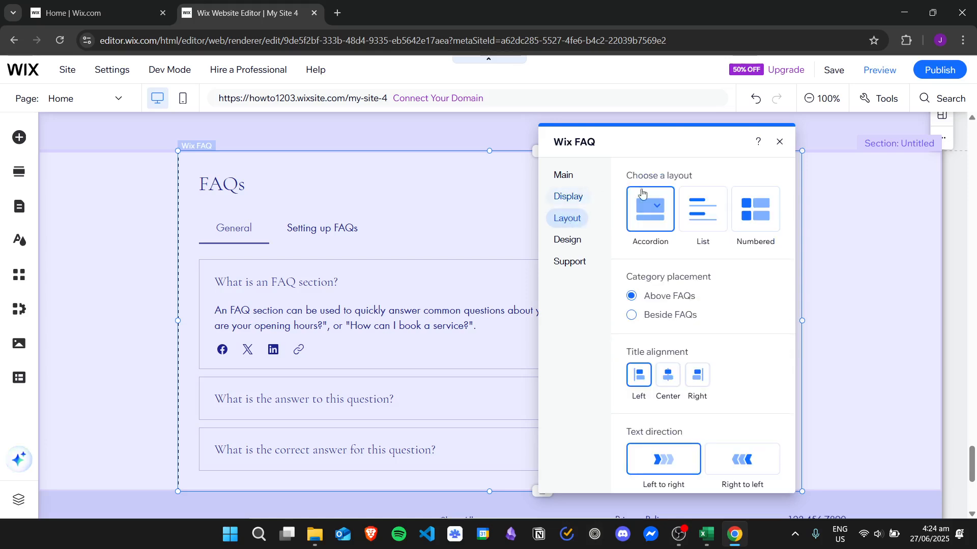
{"action": "left_click_drag", "start_coordinate": [664, 143], "coordinate": [768, 142]}
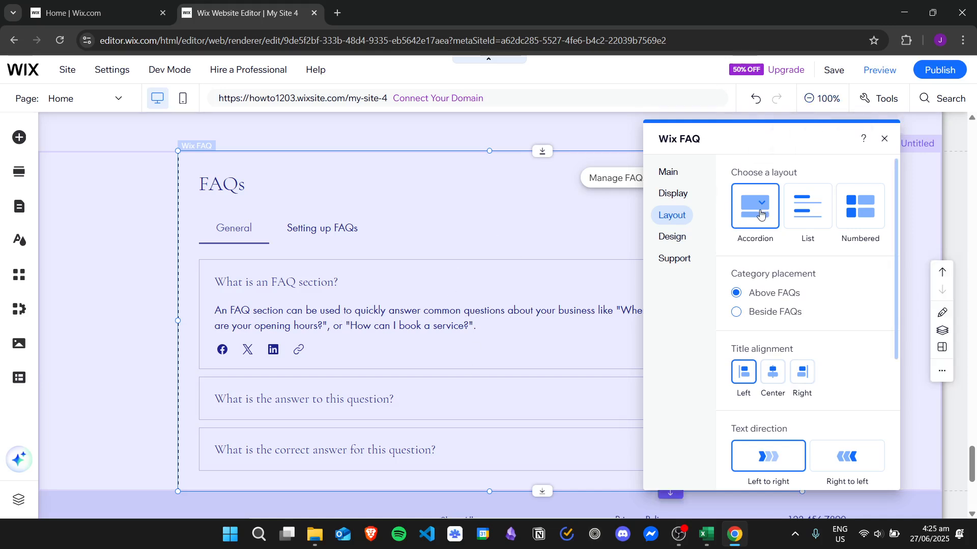
{"action": "left_click", "coordinate": [808, 219]}
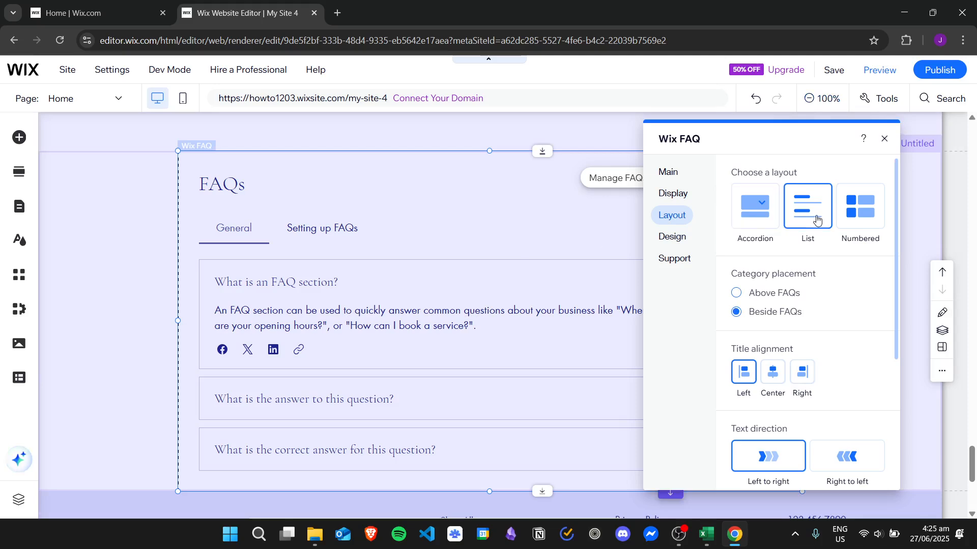
{"action": "mouse_move", "coordinate": [747, 139]}
{"action": "left_mouse_down"}
{"action": "mouse_move", "coordinate": [794, 138]}
{"action": "mouse_move", "coordinate": [785, 198]}
{"action": "mouse_move", "coordinate": [732, 170]}
{"action": "mouse_move", "coordinate": [740, 138]}
{"action": "left_mouse_up"}
{"action": "left_click", "coordinate": [849, 219]}
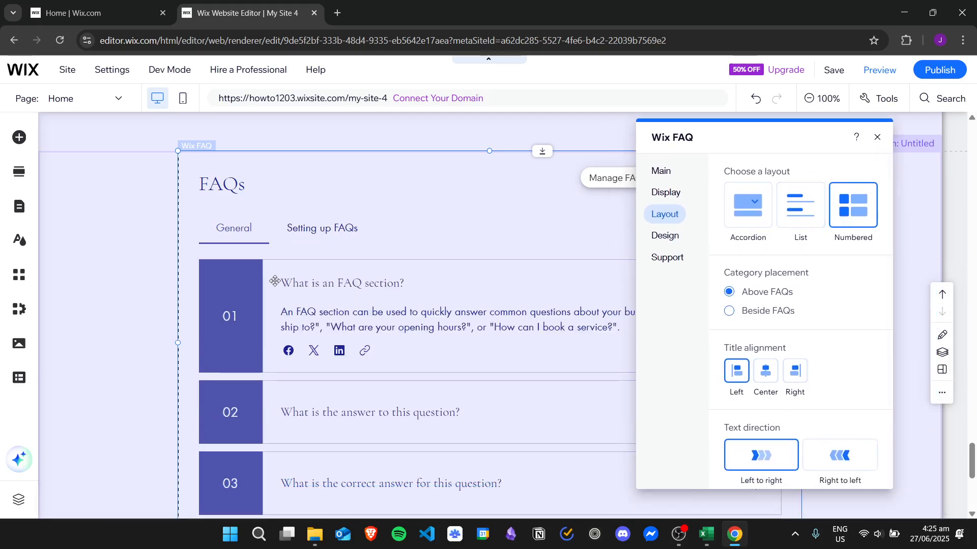
{"action": "left_click_drag", "start_coordinate": [745, 141], "coordinate": [768, 143]}
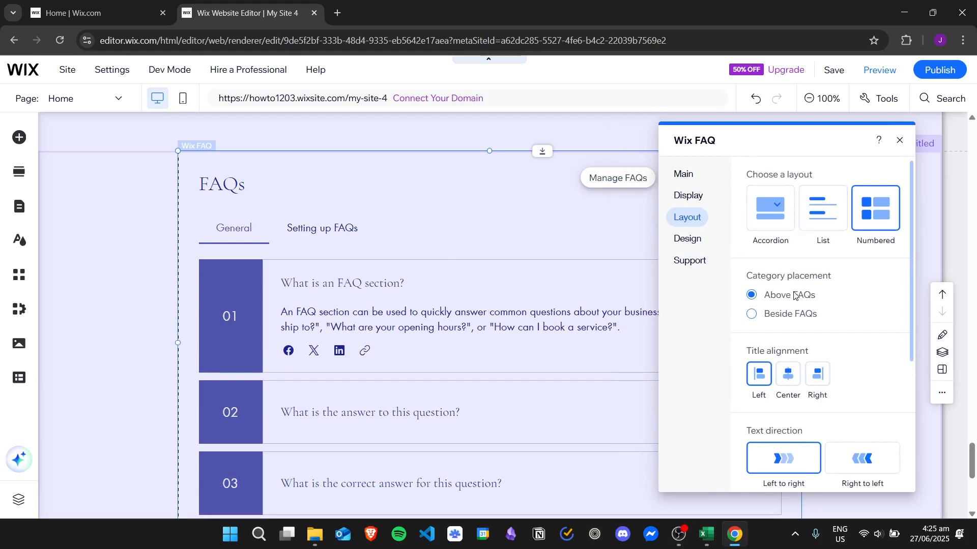
Step: Try placing the categories beside the FAQs and restore their placement above the FAQs
{"action": "scroll", "coordinate": [345, 262], "scroll_direction": "up", "scroll_amount": 1}
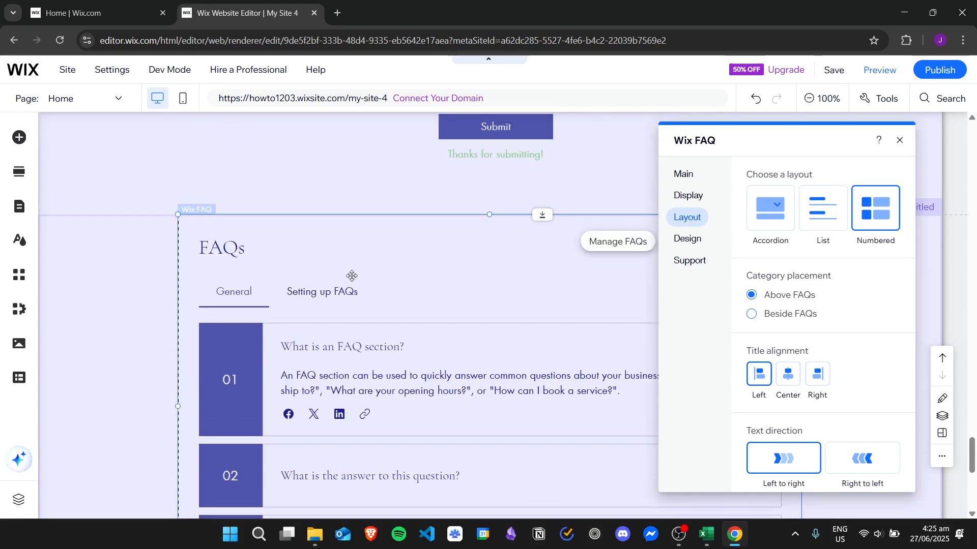
{"action": "scroll", "coordinate": [423, 370], "scroll_direction": "down", "scroll_amount": 3}
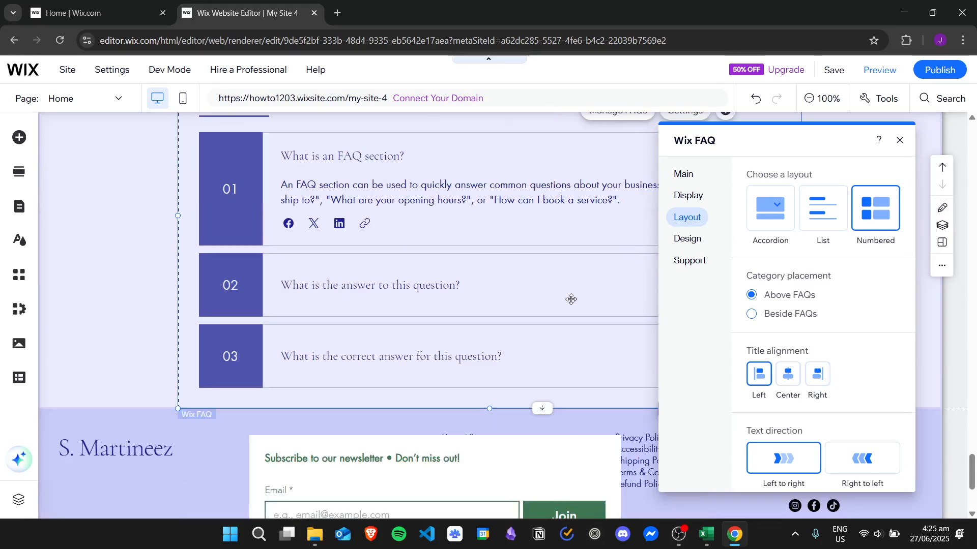
{"action": "left_click", "coordinate": [807, 314]}
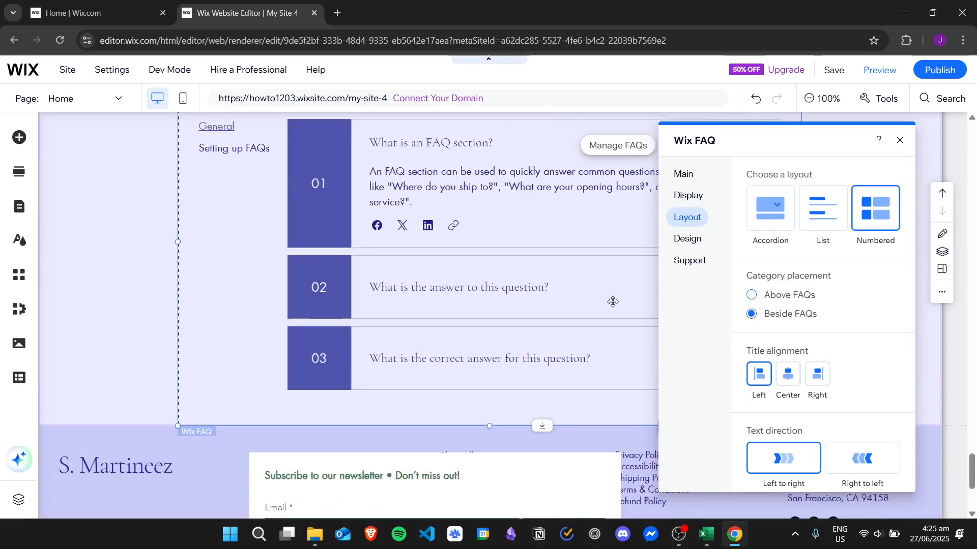
{"action": "scroll", "coordinate": [612, 301], "scroll_direction": "down", "scroll_amount": 1}
{"action": "left_click_drag", "start_coordinate": [973, 466], "coordinate": [975, 456]}
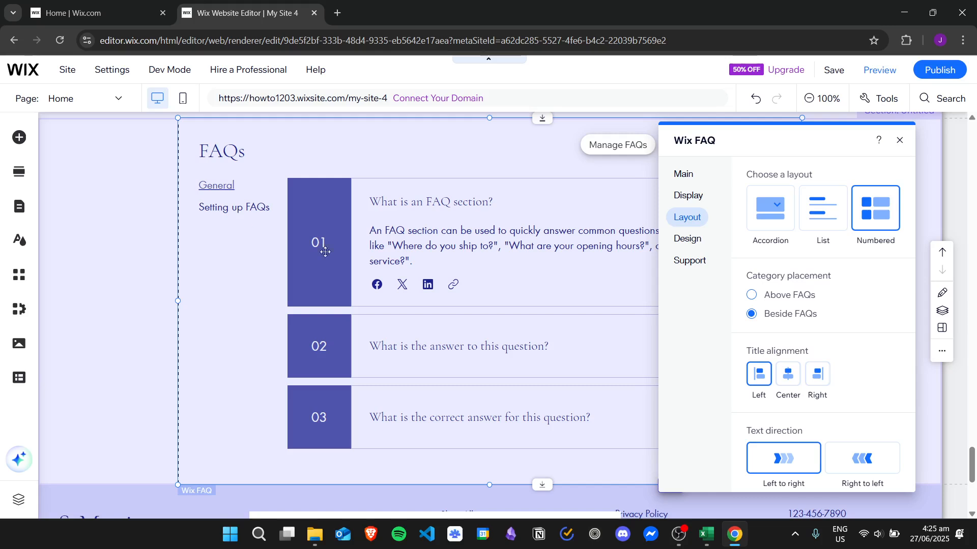
{"action": "left_click", "coordinate": [801, 302]}
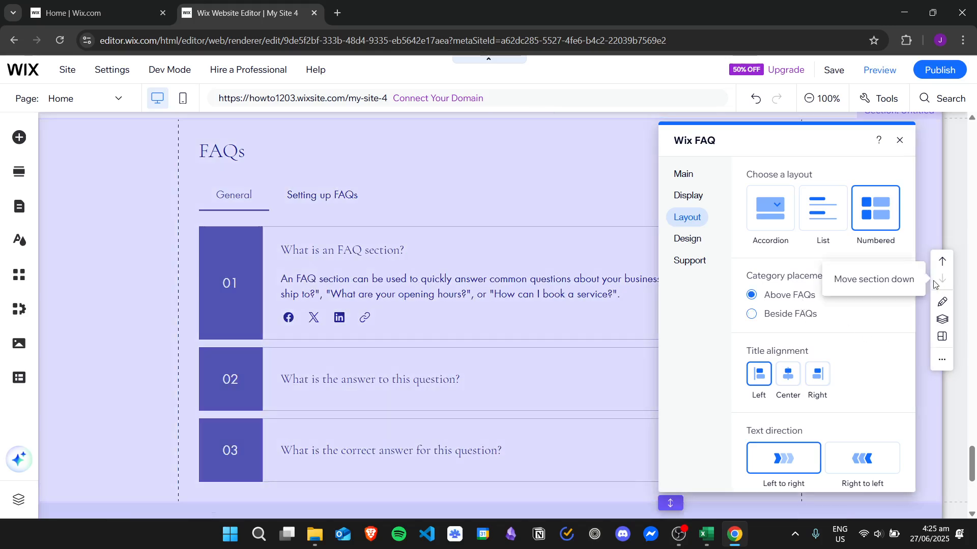
Step: Try the center and right alignments for the FAQ title and return it to left alignment
{"action": "scroll", "coordinate": [853, 315], "scroll_direction": "down", "scroll_amount": 4}
{"action": "scroll", "coordinate": [760, 262], "scroll_direction": "up", "scroll_amount": 3}
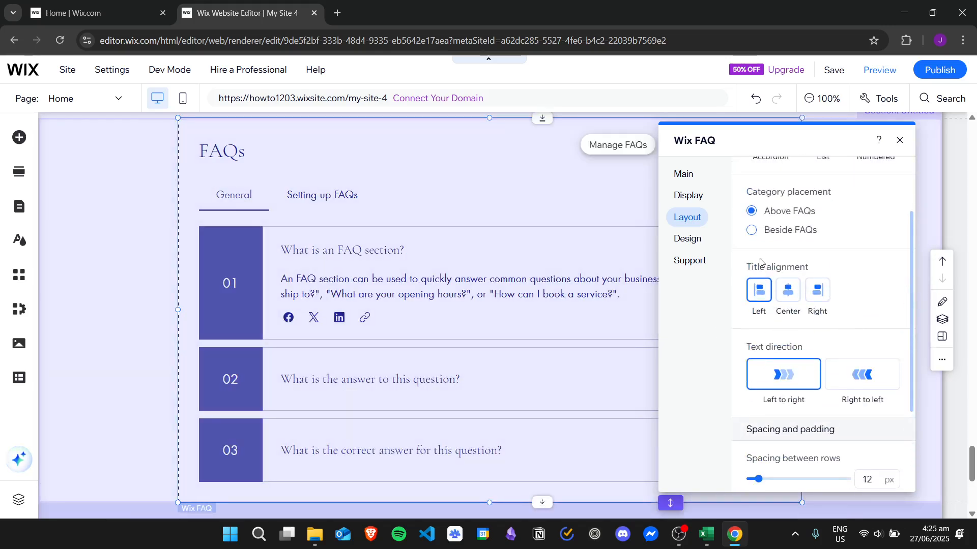
{"action": "left_click", "coordinate": [786, 288]}
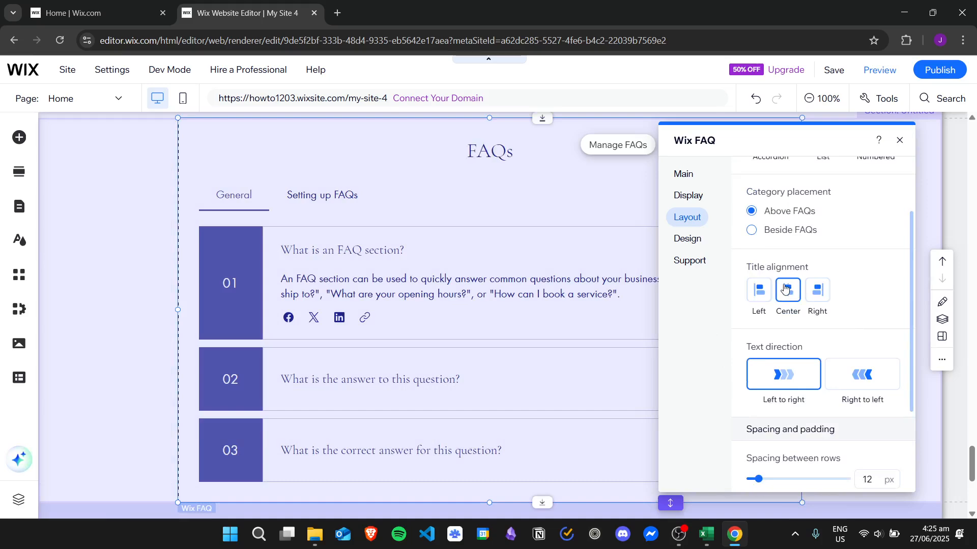
{"action": "left_click", "coordinate": [818, 291]}
{"action": "left_click", "coordinate": [788, 288]}
{"action": "left_click", "coordinate": [753, 291]}
{"action": "left_click_drag", "start_coordinate": [911, 232], "coordinate": [911, 264]}
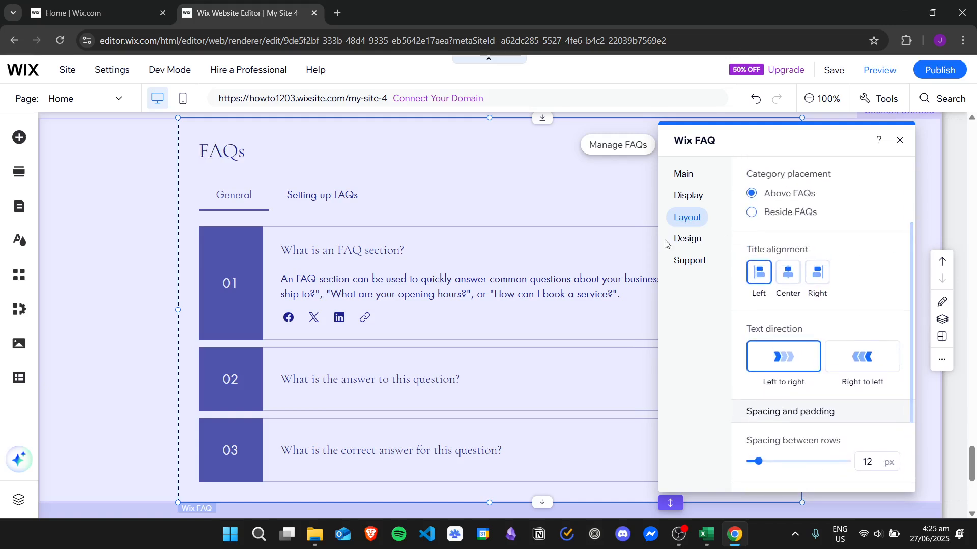
Step: Set the title color in the FAQ widget's header design to the theme color #8387C8
{"action": "left_click", "coordinate": [687, 239]}
{"action": "left_click", "coordinate": [685, 218]}
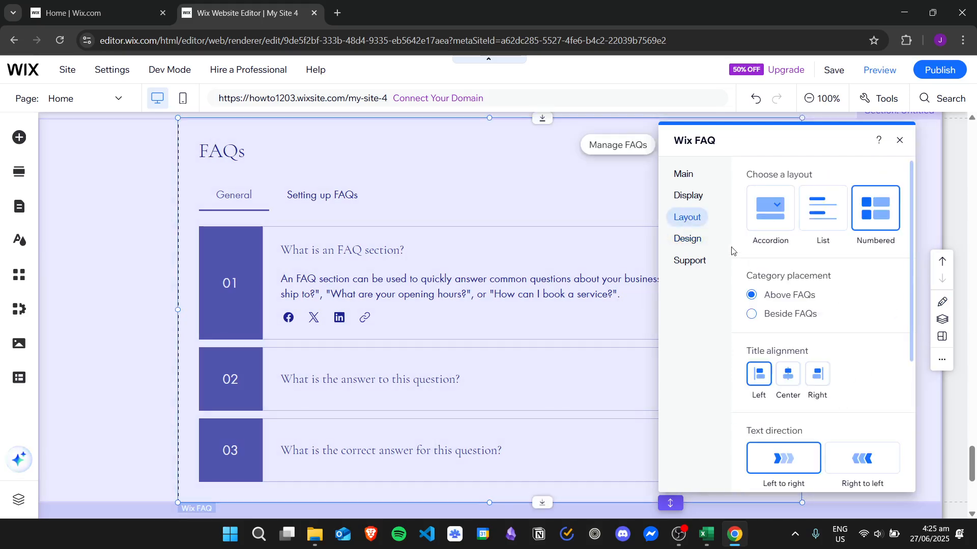
{"action": "left_click", "coordinate": [687, 238]}
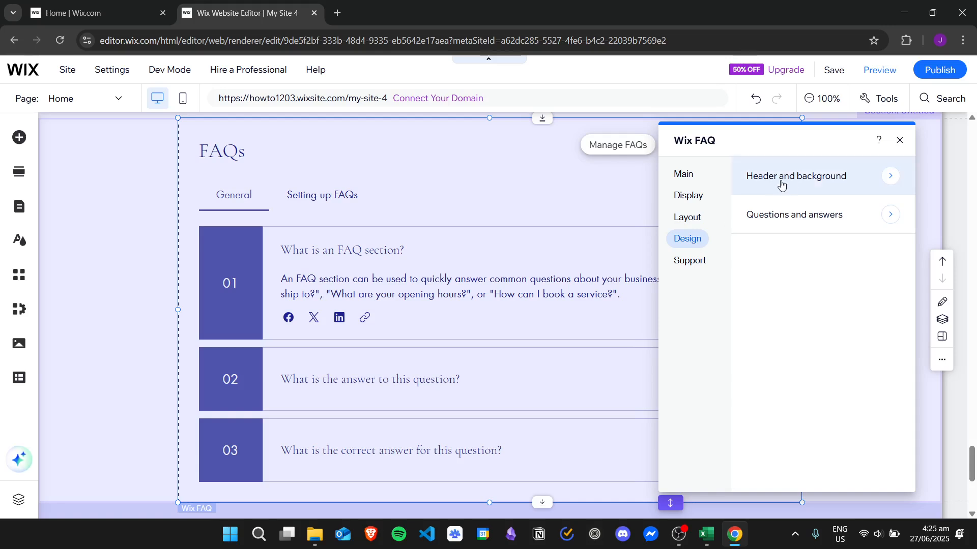
{"action": "left_click", "coordinate": [808, 175]}
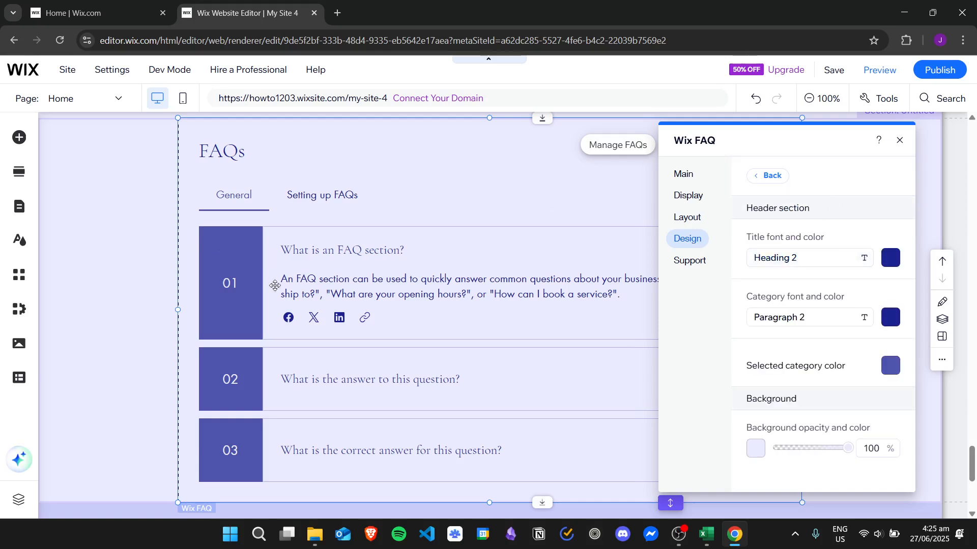
{"action": "left_click_drag", "start_coordinate": [800, 139], "coordinate": [820, 136]}
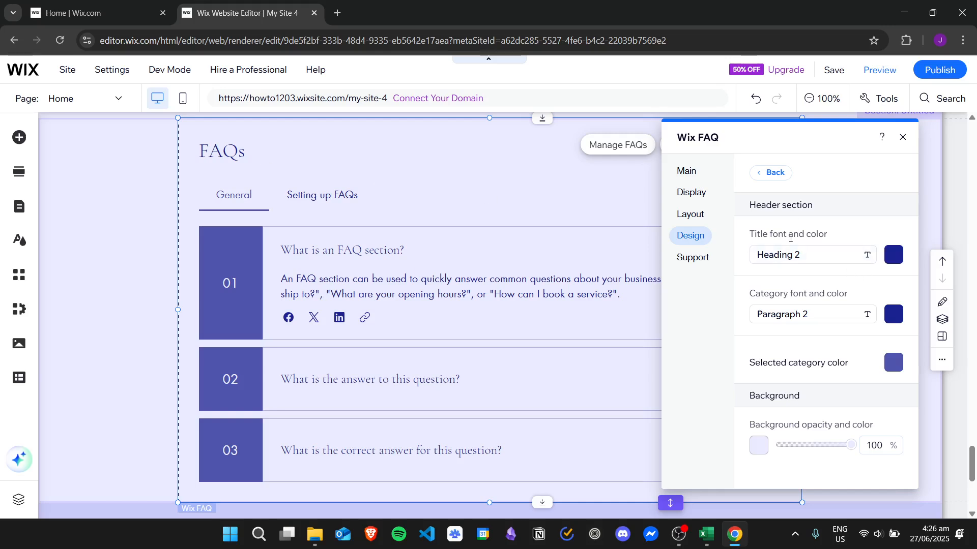
{"action": "left_click", "coordinate": [895, 255]}
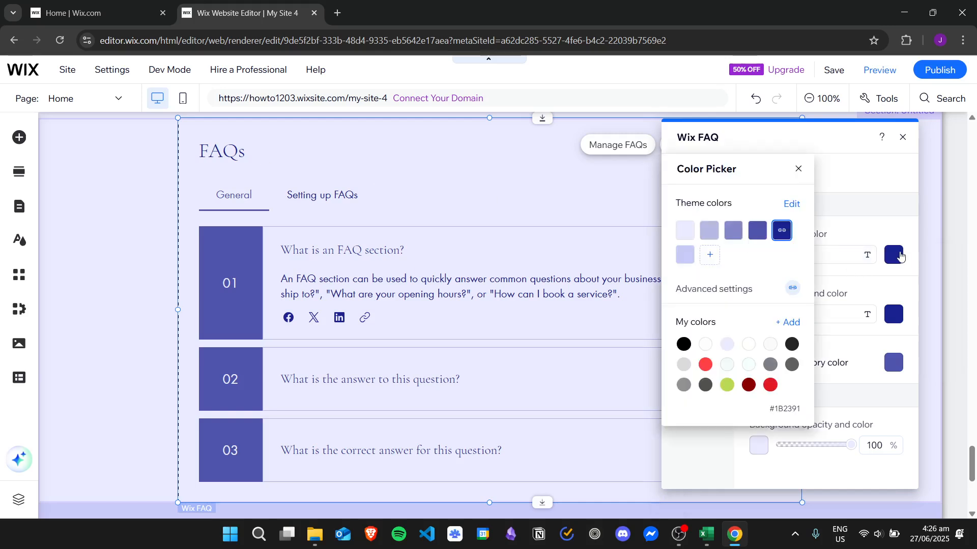
{"action": "left_click", "coordinate": [684, 345]}
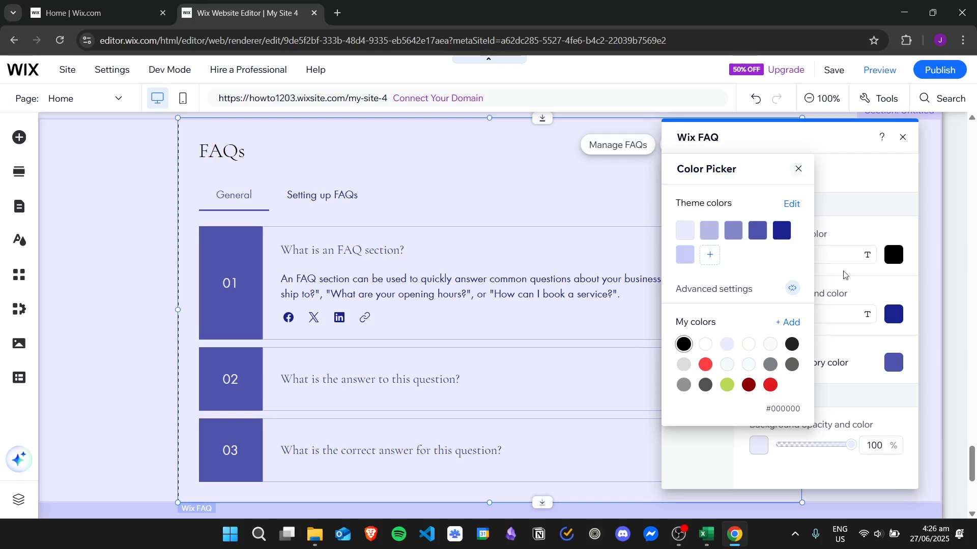
{"action": "left_click", "coordinate": [733, 230]}
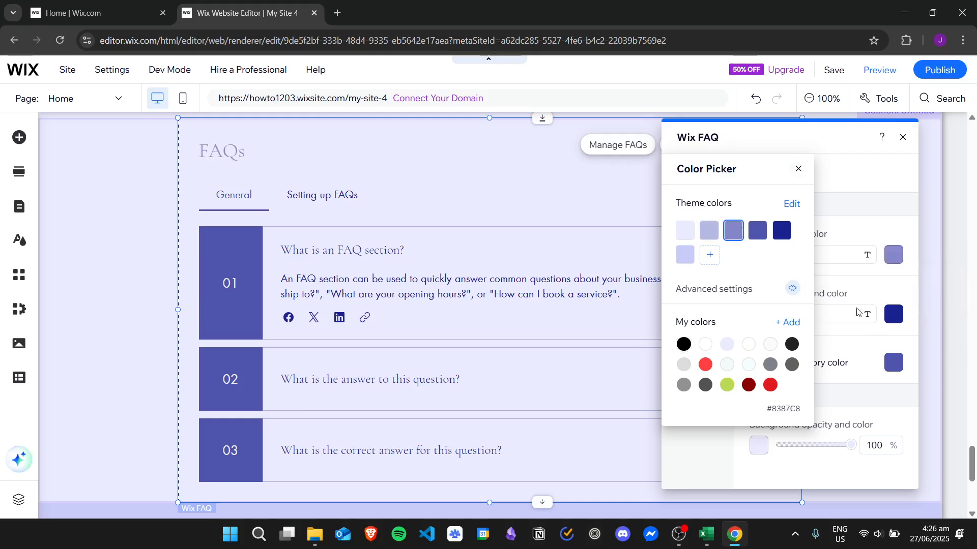
Step: Try other theme colors for the FAQ title and set it to the dark blue #1B2391
{"action": "left_click", "coordinate": [757, 229]}
{"action": "left_click", "coordinate": [782, 229]}
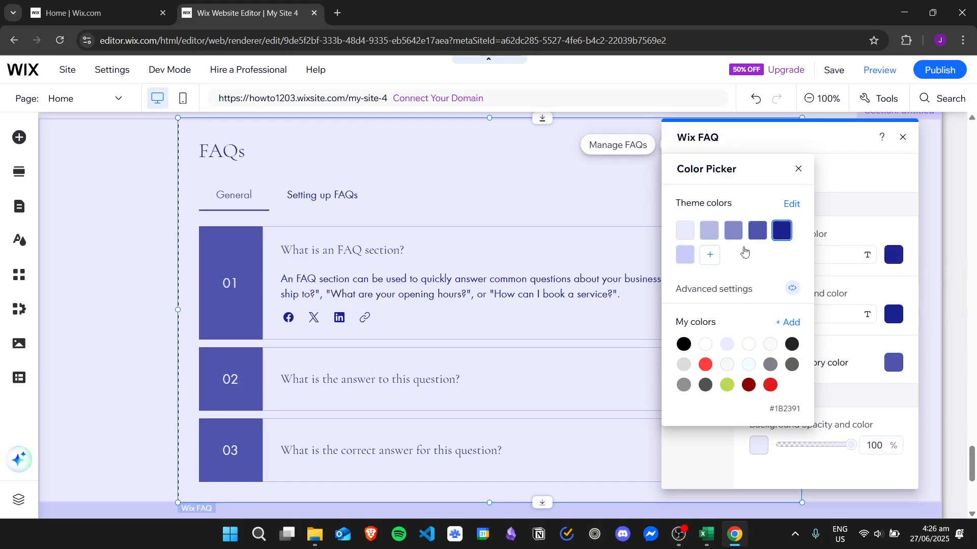
{"action": "left_click", "coordinate": [684, 255]}
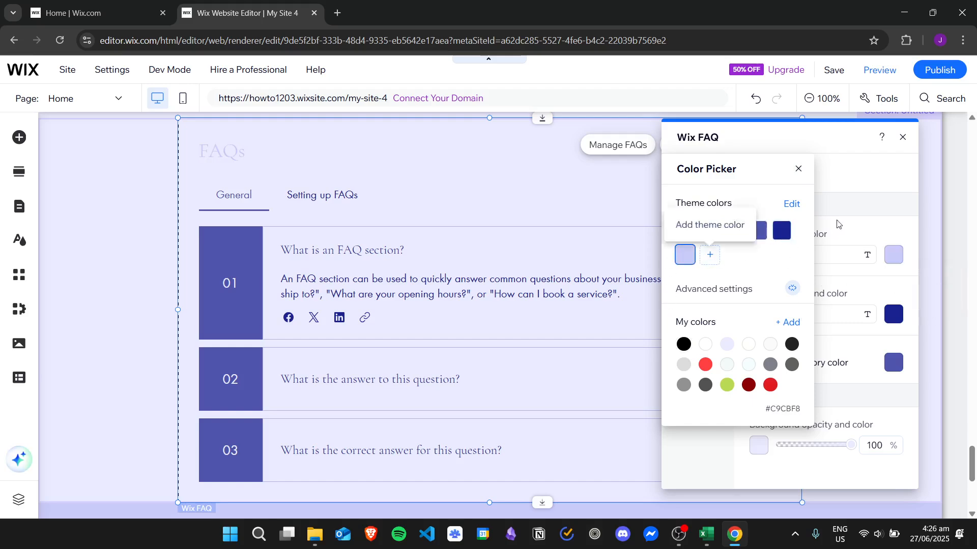
{"action": "left_click", "coordinate": [786, 231]}
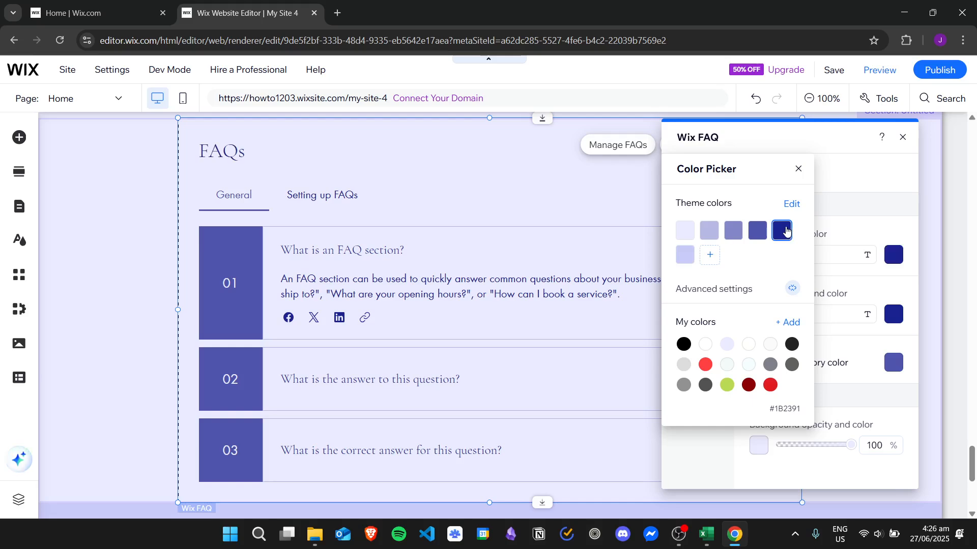
{"action": "left_click", "coordinate": [798, 169]}
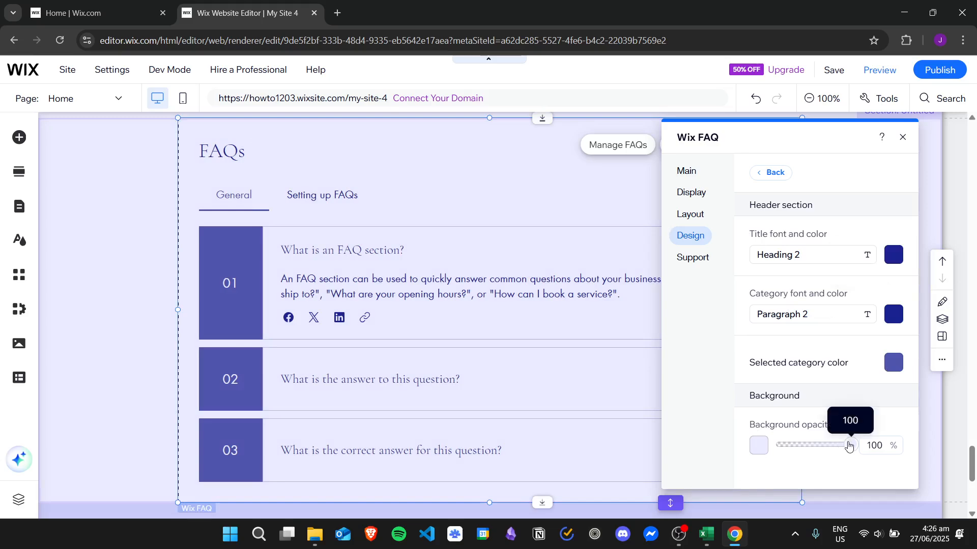
Step: Set the FAQ header design's background color to #1B2391 and its opacity to 0%
{"action": "left_click_drag", "start_coordinate": [851, 445], "coordinate": [870, 443]}
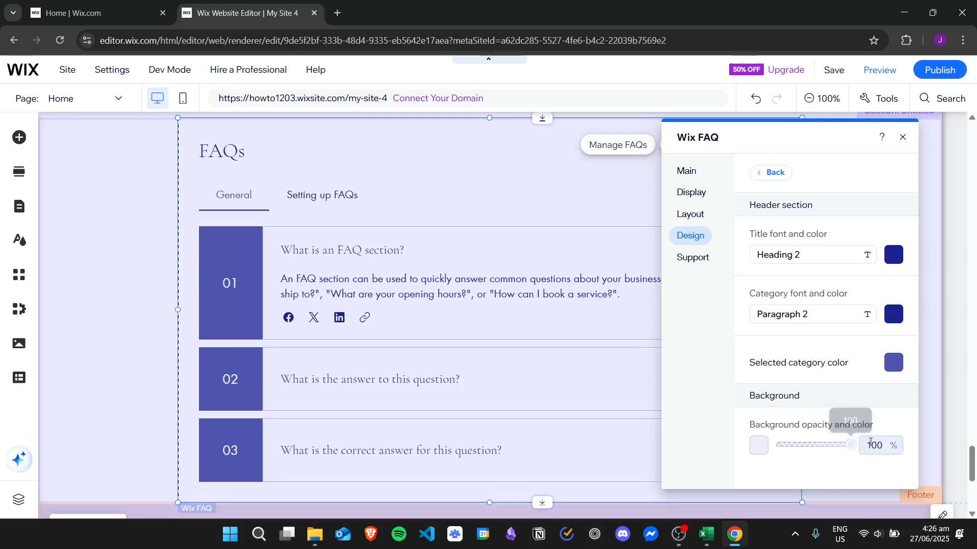
{"action": "left_click", "coordinate": [759, 446]}
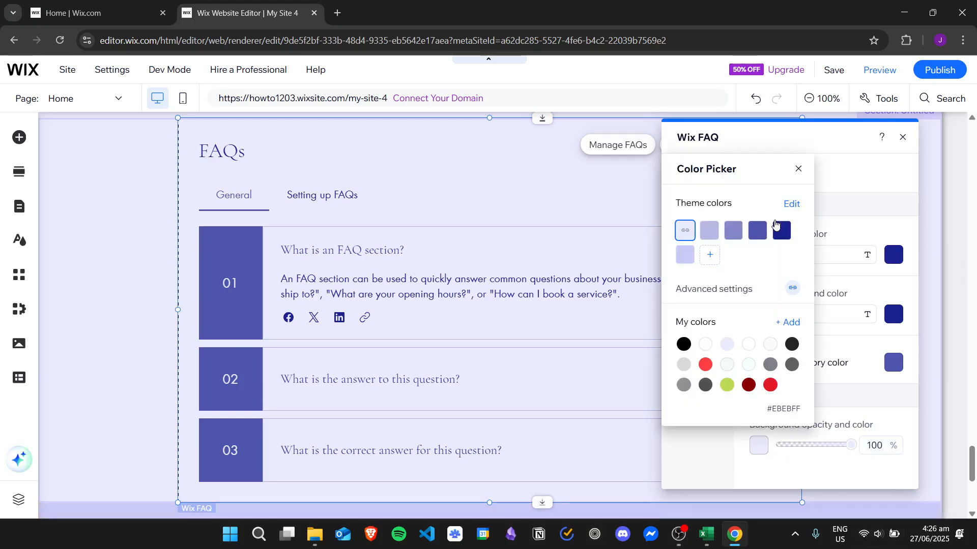
{"action": "left_click", "coordinate": [781, 233]}
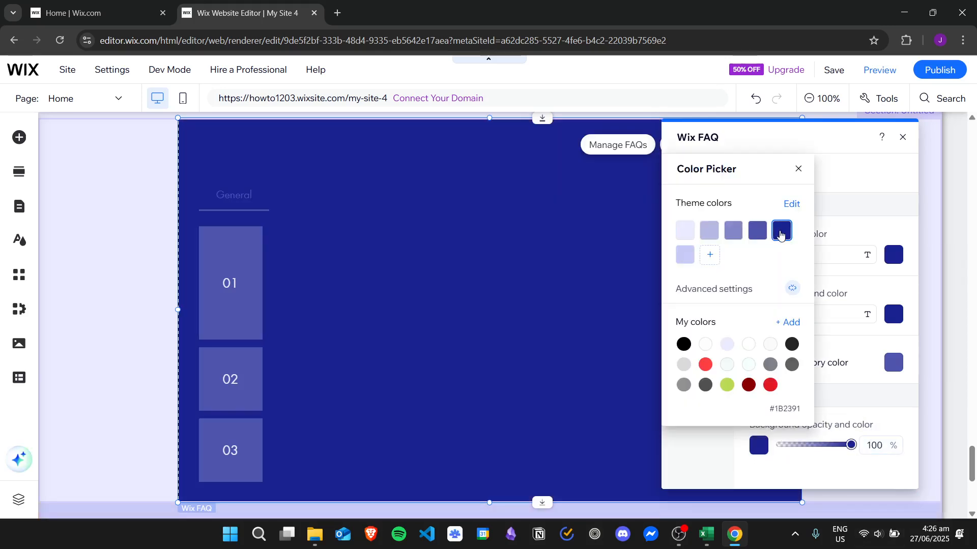
{"action": "left_click", "coordinate": [798, 169]}
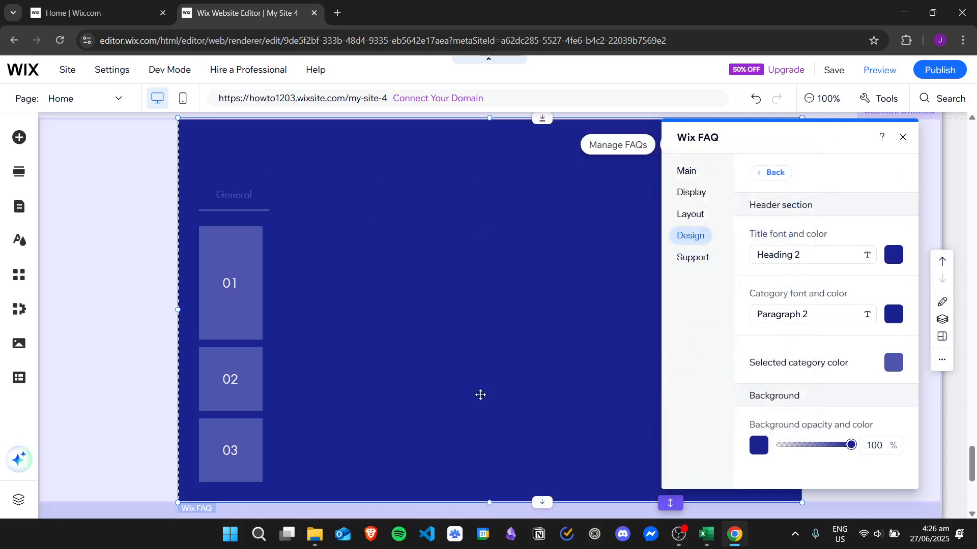
{"action": "left_click_drag", "start_coordinate": [850, 445], "coordinate": [772, 442]}
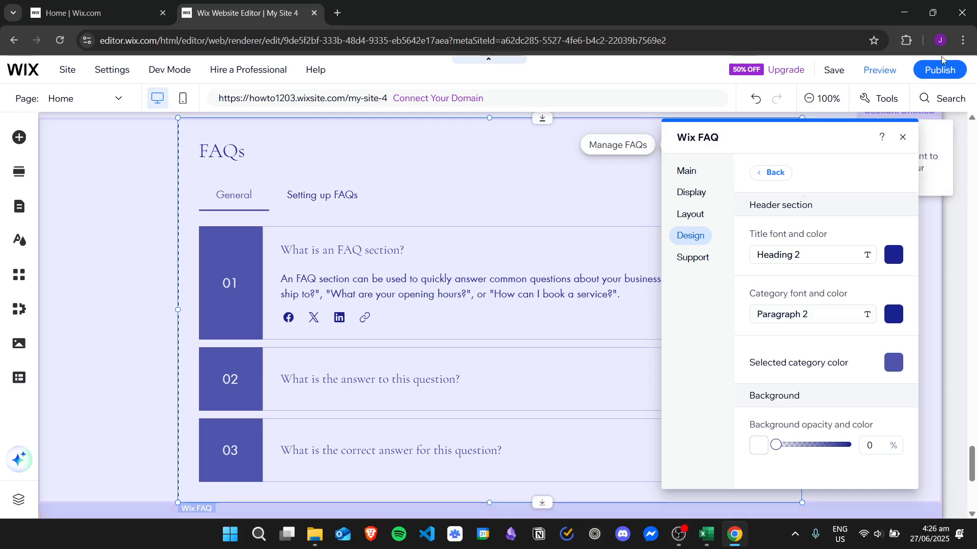
Step: Try displaying FAQs only in the FAQ widget and restore the display of FAQs with categories
{"action": "left_click", "coordinate": [684, 259]}
{"action": "left_click", "coordinate": [691, 216]}
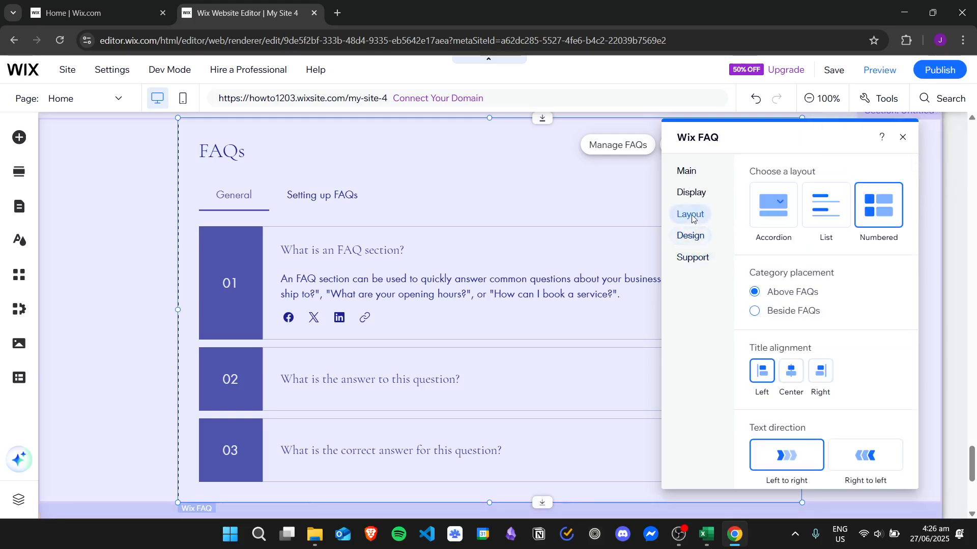
{"action": "left_click", "coordinate": [693, 195]}
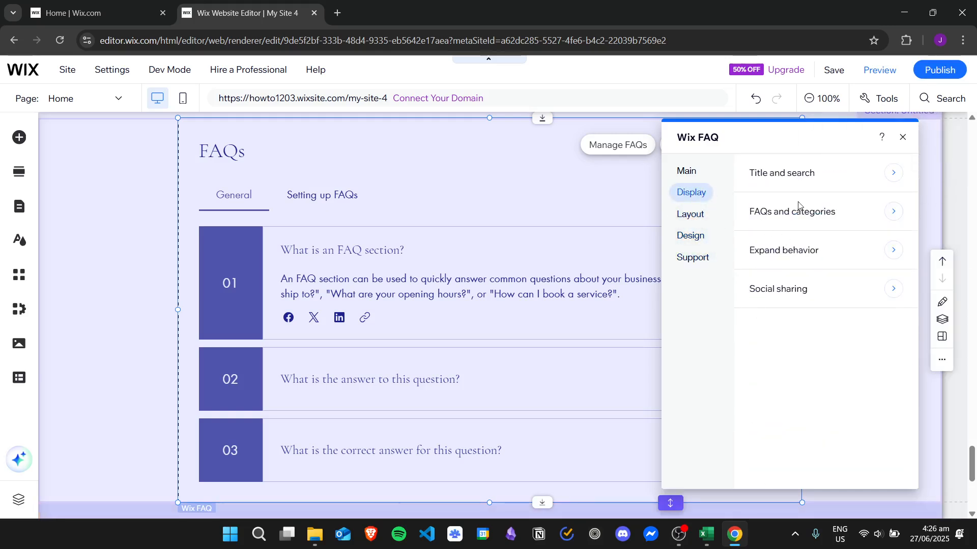
{"action": "left_click", "coordinate": [893, 212]}
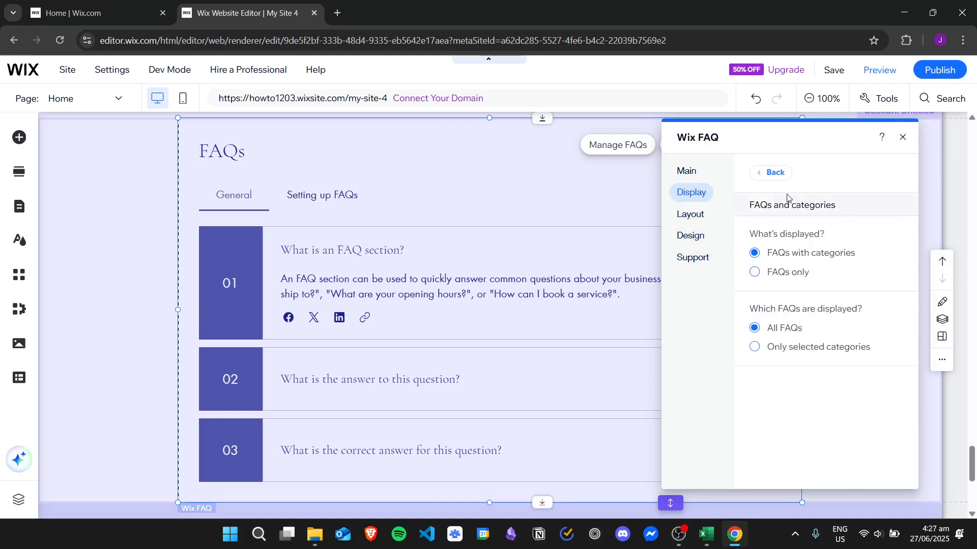
{"action": "left_click", "coordinate": [794, 275]}
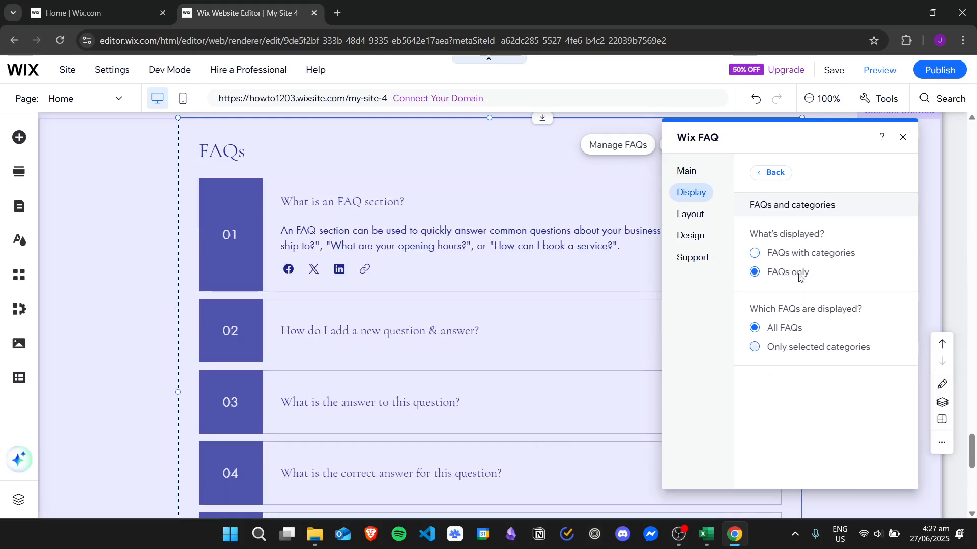
{"action": "left_click", "coordinate": [813, 253]}
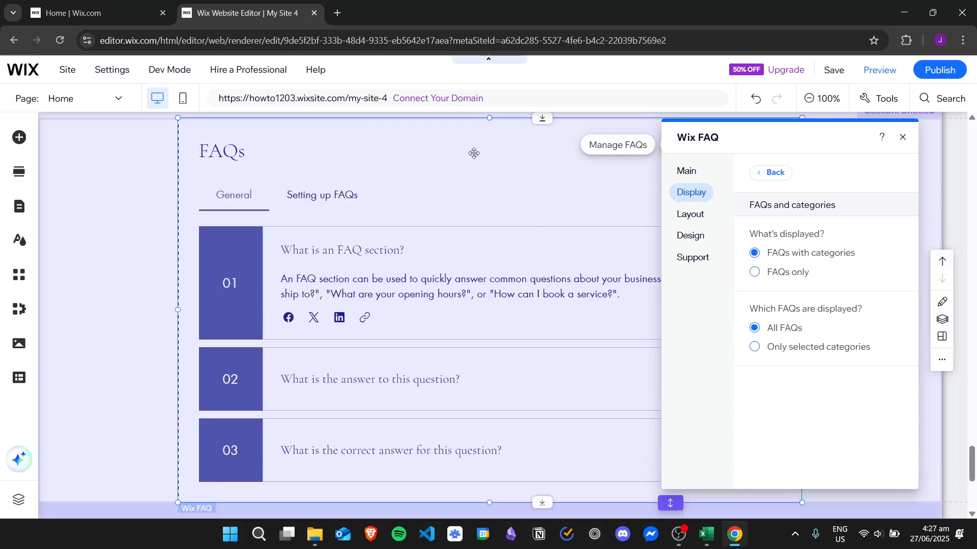
Step: Try limiting the displayed FAQs to only selected categories and return the choice to All FAQs
{"action": "left_click", "coordinate": [815, 351]}
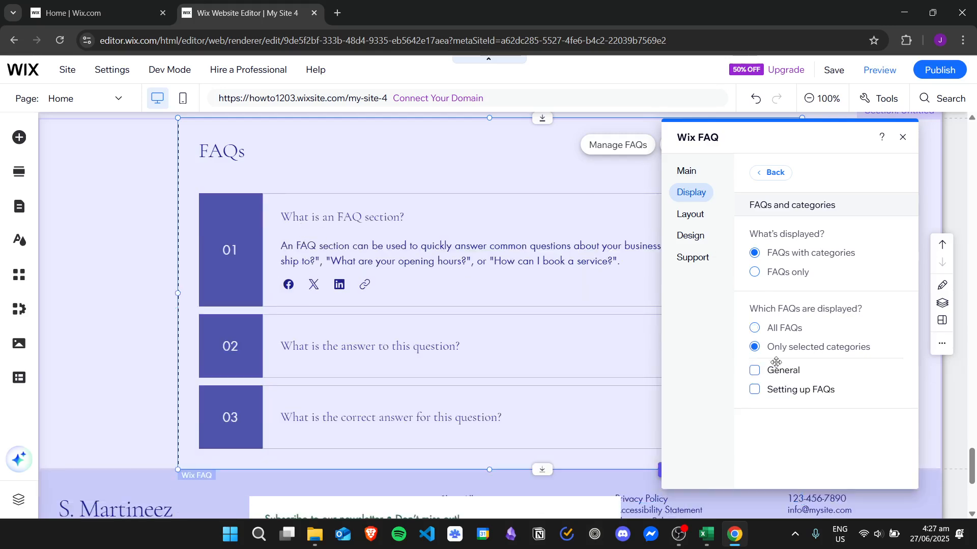
{"action": "left_click", "coordinate": [789, 330]}
{"action": "left_click", "coordinate": [796, 349]}
{"action": "left_click", "coordinate": [776, 330]}
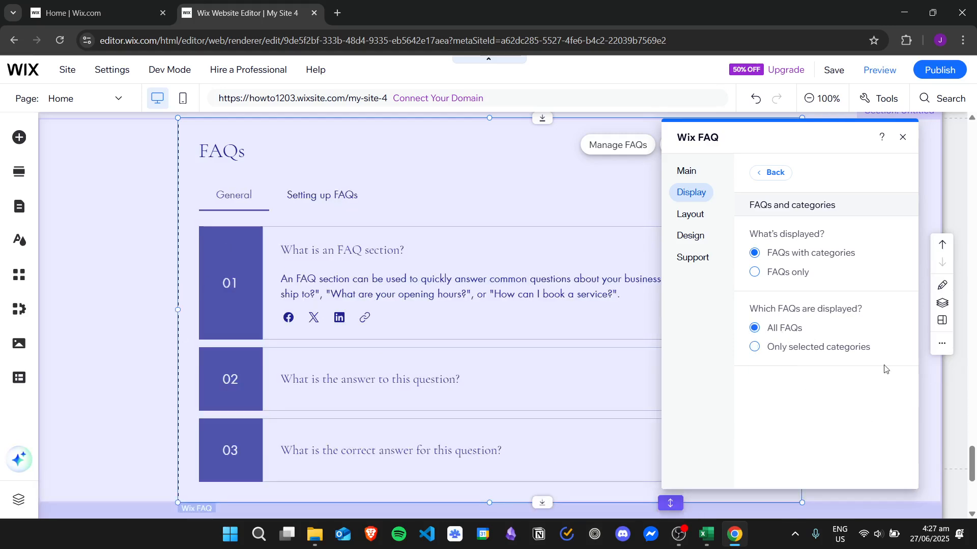
Step: Review the FAQ widget's expand behavior and social sharing options, and close its settings
{"action": "left_click", "coordinate": [781, 172]}
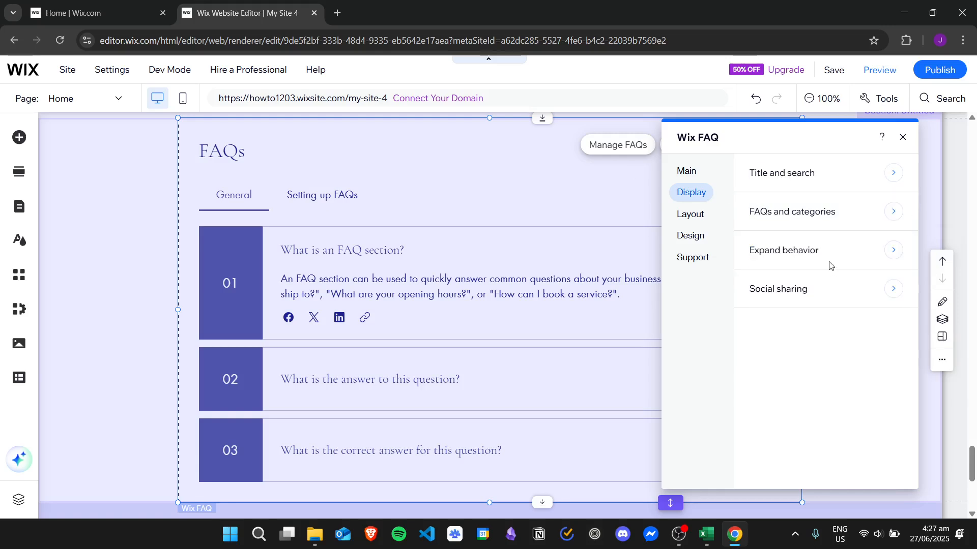
{"action": "left_click", "coordinate": [893, 250]}
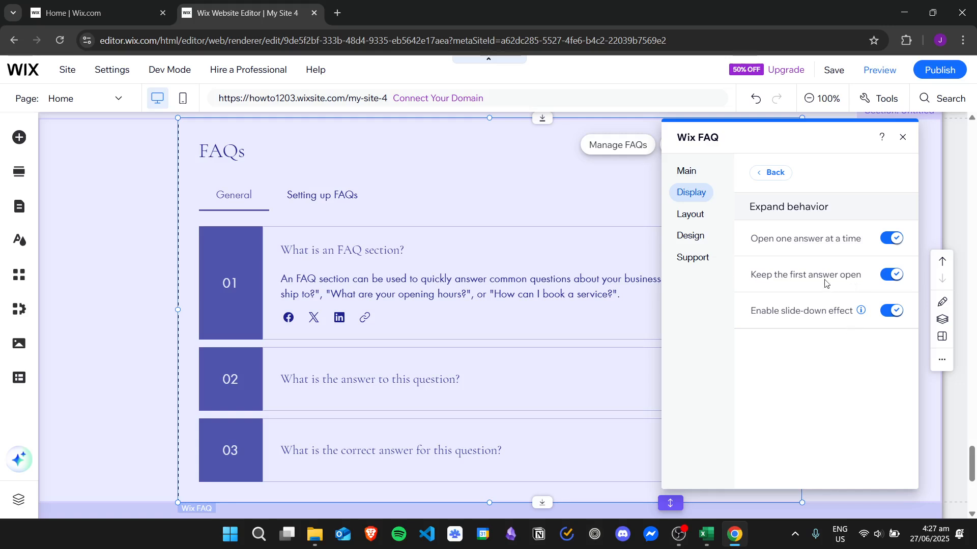
{"action": "left_click", "coordinate": [771, 172]}
{"action": "left_click", "coordinate": [900, 289]}
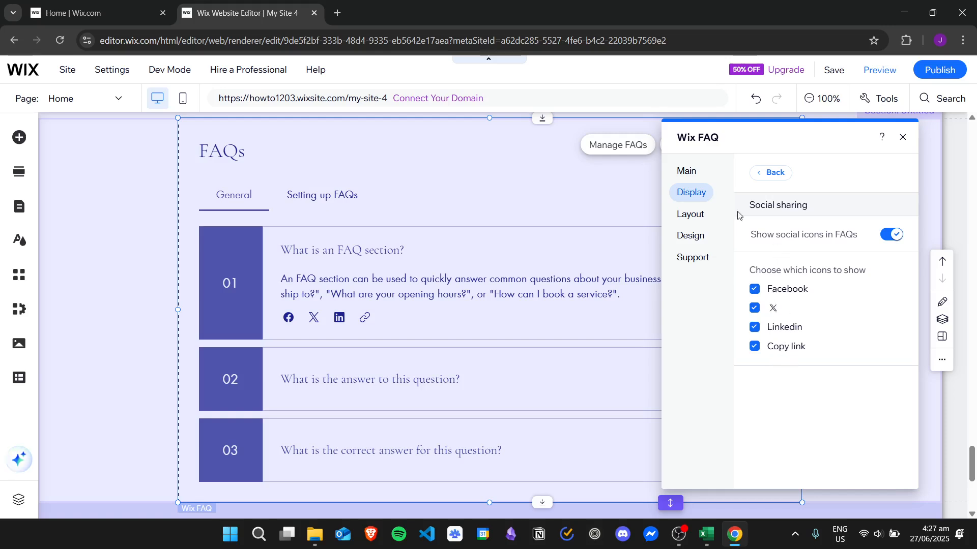
{"action": "left_click", "coordinate": [689, 170]}
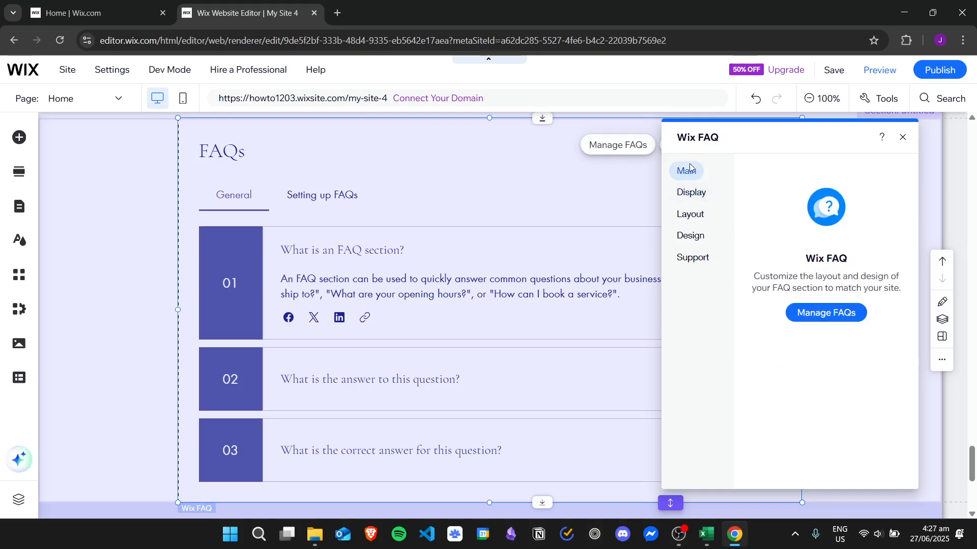
{"action": "left_click", "coordinate": [904, 137]}
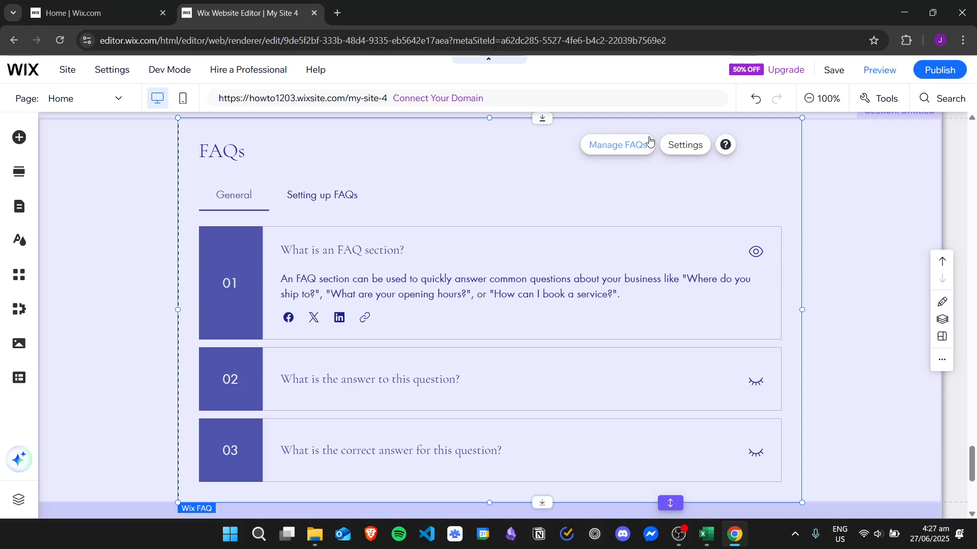